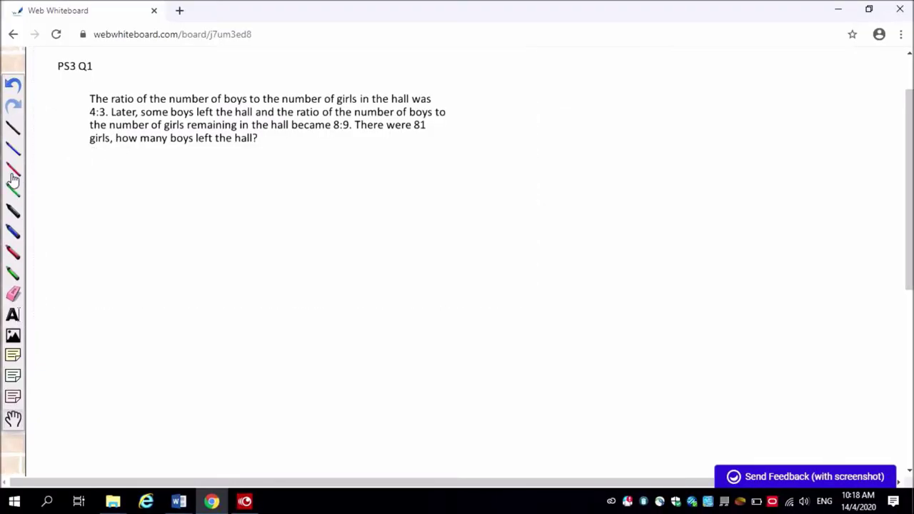
- In red ink, circle the ratios 4:3 and 8:9 and underline '81 girls' in Q1's text
{"action": "left_click", "coordinate": [13, 173]}
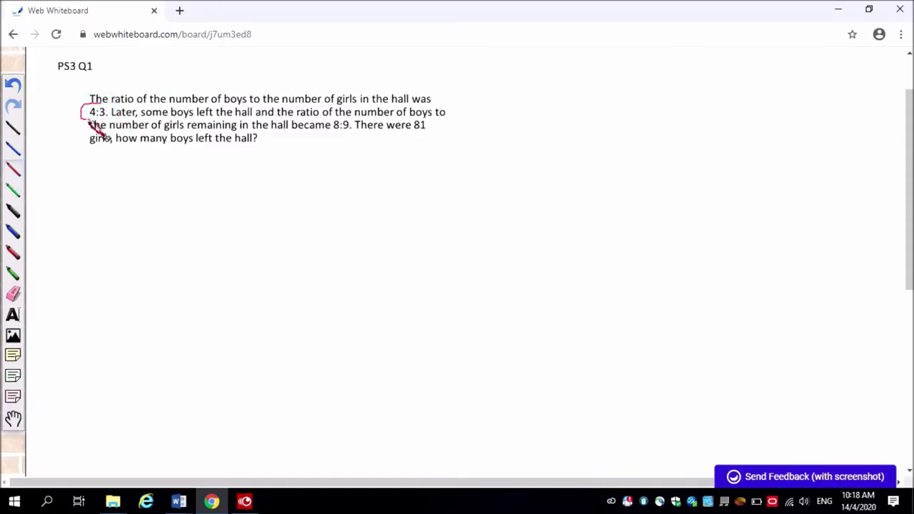
{"action": "left_click_drag", "start_coordinate": [90, 120], "coordinate": [109, 118]}
{"action": "mouse_move", "coordinate": [351, 120]}
{"action": "left_mouse_down"}
{"action": "mouse_move", "coordinate": [341, 111]}
{"action": "mouse_move", "coordinate": [331, 130]}
{"action": "left_mouse_up"}
{"action": "left_click_drag", "start_coordinate": [414, 131], "coordinate": [429, 131]}
{"action": "left_click_drag", "start_coordinate": [86, 142], "coordinate": [109, 144]}
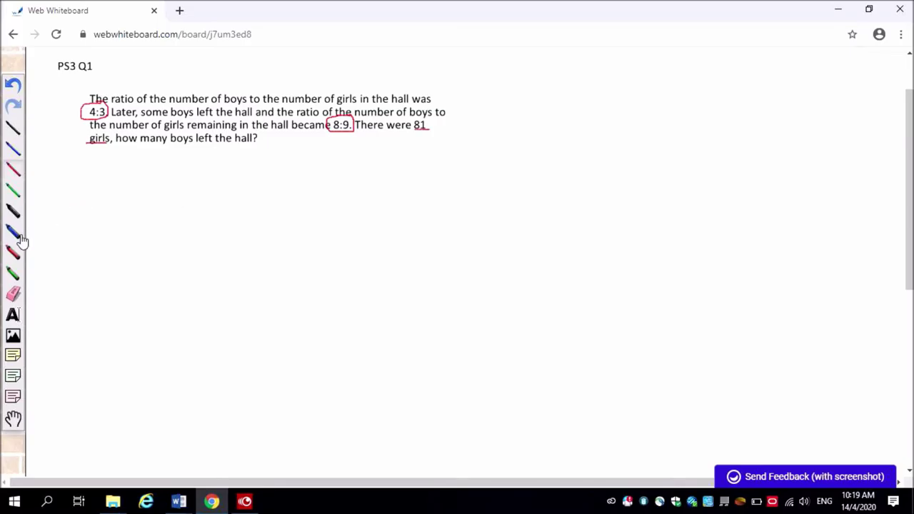
- Write B 4:3 and A 8:9 in black, circling the 9 of 8:9 in red
{"action": "left_click", "coordinate": [13, 211]}
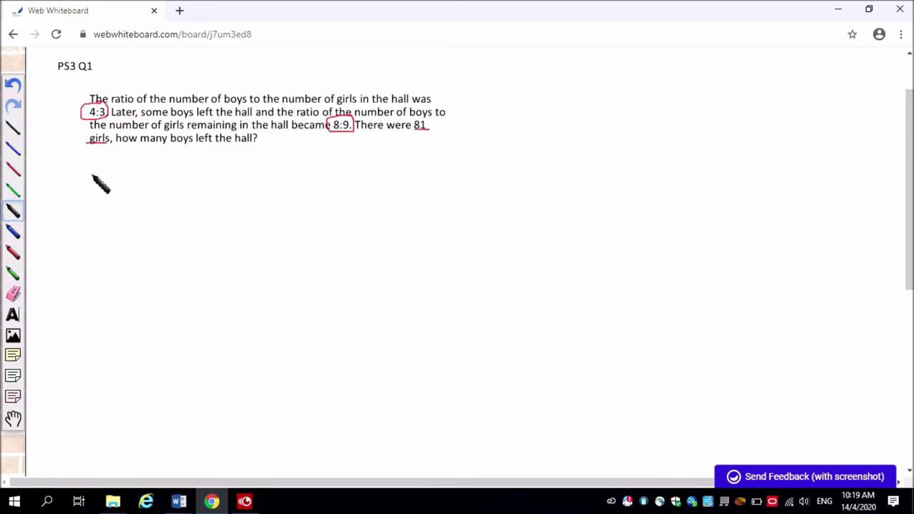
{"action": "mouse_move", "coordinate": [79, 167]}
{"action": "left_mouse_down"}
{"action": "mouse_move", "coordinate": [80, 194]}
{"action": "mouse_move", "coordinate": [92, 168]}
{"action": "mouse_move", "coordinate": [106, 171]}
{"action": "mouse_move", "coordinate": [107, 187]}
{"action": "mouse_move", "coordinate": [84, 199]}
{"action": "mouse_move", "coordinate": [83, 237]}
{"action": "mouse_move", "coordinate": [71, 254]}
{"action": "left_mouse_up"}
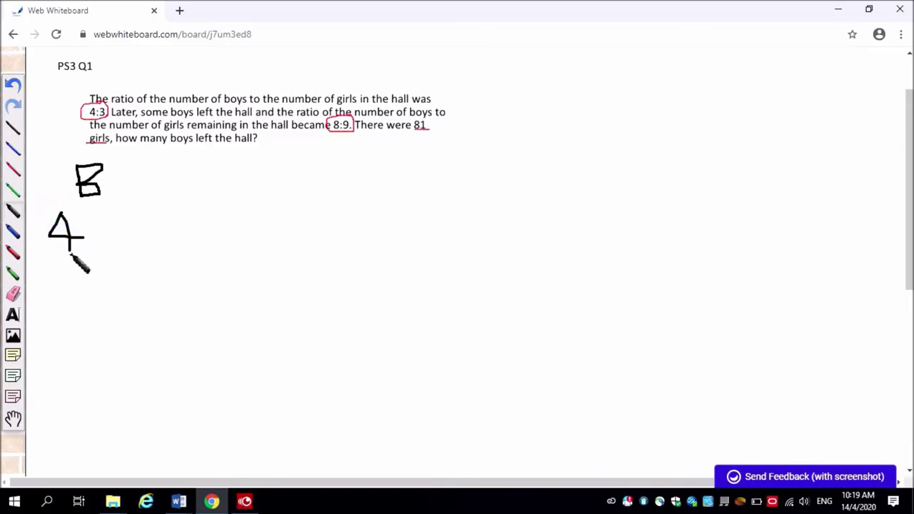
{"action": "left_click", "coordinate": [102, 224]}
{"action": "left_click", "coordinate": [104, 241]}
{"action": "mouse_move", "coordinate": [128, 210]}
{"action": "left_mouse_down"}
{"action": "mouse_move", "coordinate": [139, 242]}
{"action": "mouse_move", "coordinate": [130, 251]}
{"action": "left_mouse_up"}
{"action": "mouse_move", "coordinate": [301, 193]}
{"action": "left_mouse_down"}
{"action": "mouse_move", "coordinate": [318, 165]}
{"action": "mouse_move", "coordinate": [337, 204]}
{"action": "mouse_move", "coordinate": [334, 185]}
{"action": "left_mouse_up"}
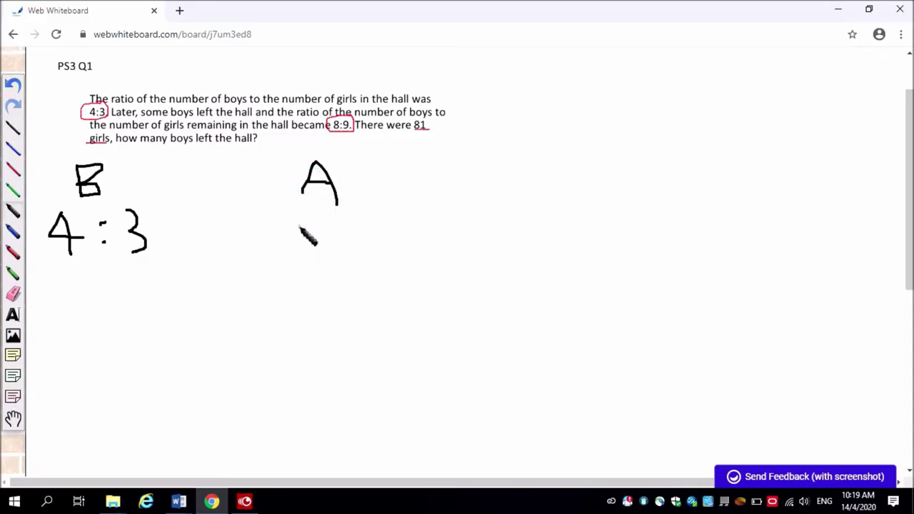
{"action": "mouse_move", "coordinate": [299, 227]}
{"action": "left_mouse_down"}
{"action": "mouse_move", "coordinate": [301, 250]}
{"action": "mouse_move", "coordinate": [299, 225]}
{"action": "mouse_move", "coordinate": [320, 238]}
{"action": "mouse_move", "coordinate": [347, 225]}
{"action": "mouse_move", "coordinate": [351, 254]}
{"action": "left_mouse_up"}
{"action": "left_click", "coordinate": [319, 249]}
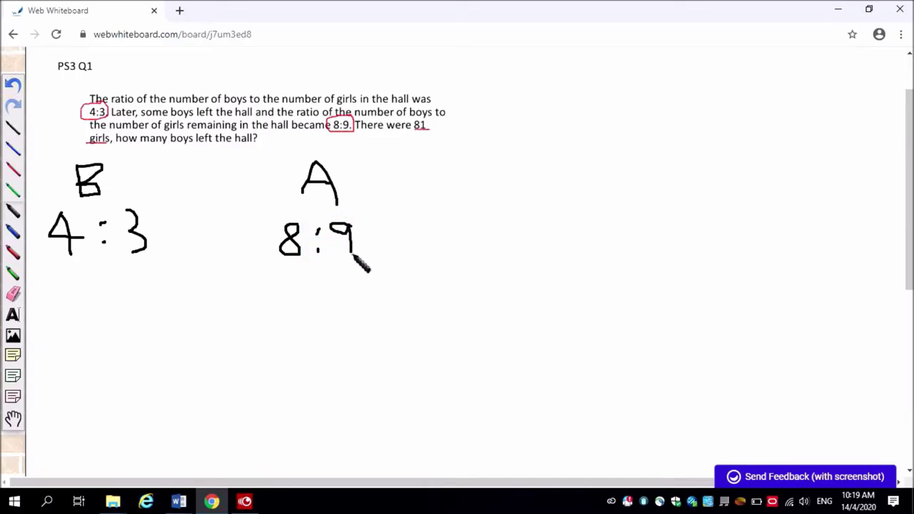
{"action": "left_click", "coordinate": [15, 259]}
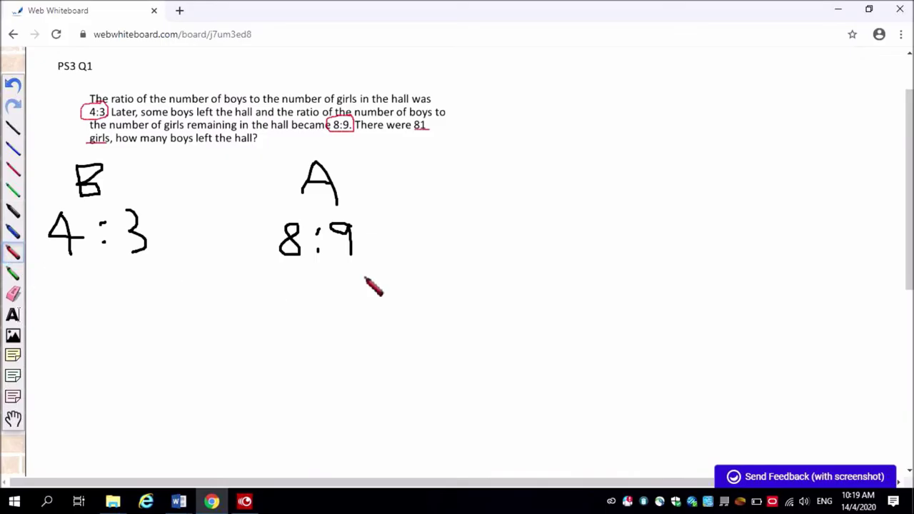
{"action": "mouse_move", "coordinate": [359, 217]}
{"action": "left_mouse_down"}
{"action": "mouse_move", "coordinate": [344, 263]}
{"action": "mouse_move", "coordinate": [373, 282]}
{"action": "mouse_move", "coordinate": [380, 235]}
{"action": "left_mouse_up"}
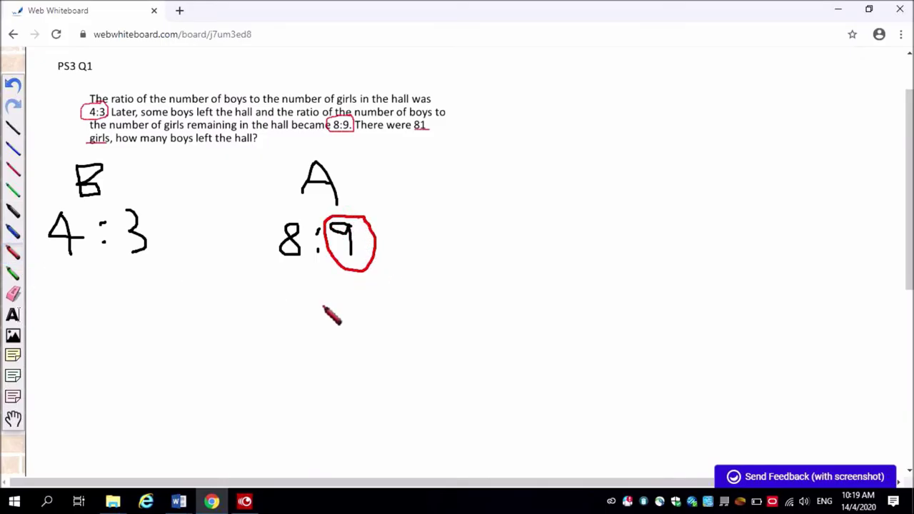
- In black, extend 4:3 to = 12:9 and write 9u = 81 below the ratios
{"action": "left_click", "coordinate": [14, 212]}
{"action": "mouse_move", "coordinate": [37, 280]}
{"action": "left_mouse_down"}
{"action": "mouse_move", "coordinate": [62, 286]}
{"action": "mouse_move", "coordinate": [61, 300]}
{"action": "mouse_move", "coordinate": [71, 274]}
{"action": "mouse_move", "coordinate": [86, 299]}
{"action": "mouse_move", "coordinate": [106, 296]}
{"action": "left_mouse_up"}
{"action": "left_click", "coordinate": [106, 273]}
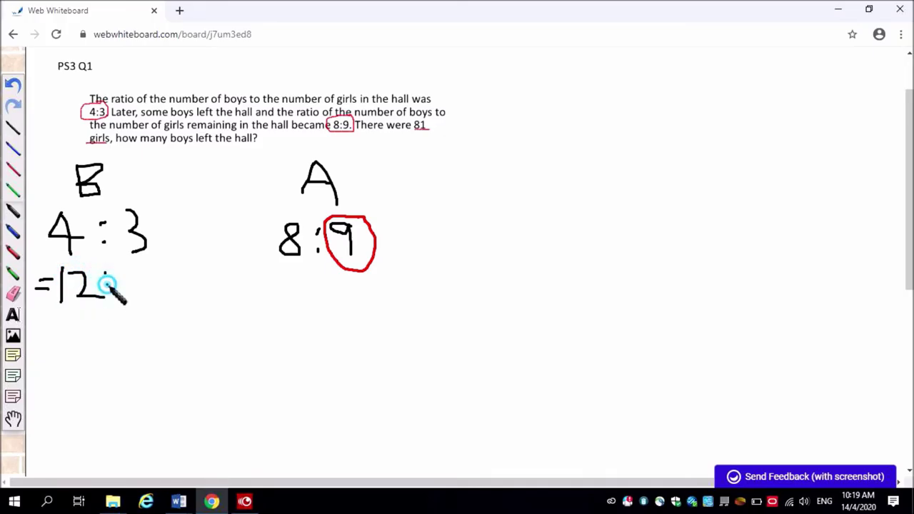
{"action": "left_click", "coordinate": [107, 285]}
{"action": "mouse_move", "coordinate": [139, 268]}
{"action": "left_mouse_down"}
{"action": "mouse_move", "coordinate": [127, 279]}
{"action": "mouse_move", "coordinate": [139, 272]}
{"action": "mouse_move", "coordinate": [140, 296]}
{"action": "left_mouse_up"}
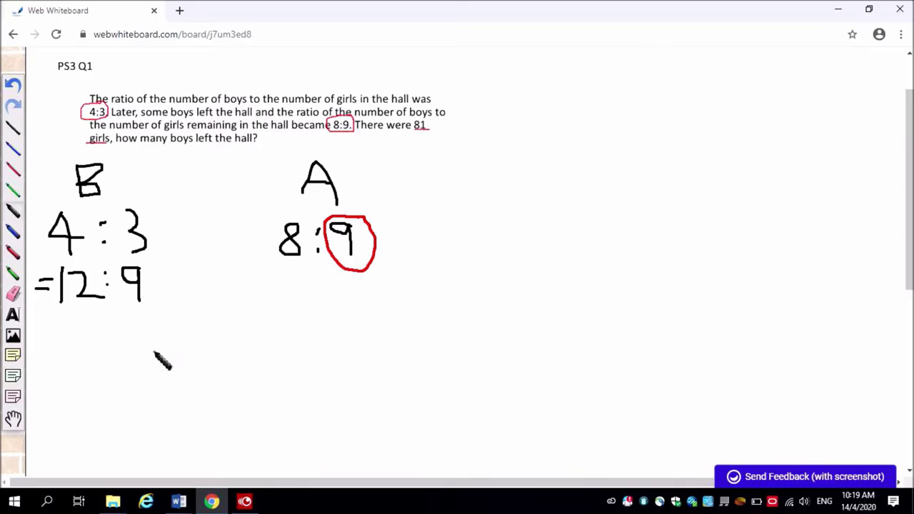
{"action": "mouse_move", "coordinate": [185, 328]}
{"action": "left_mouse_down"}
{"action": "mouse_move", "coordinate": [175, 347]}
{"action": "mouse_move", "coordinate": [185, 333]}
{"action": "mouse_move", "coordinate": [184, 362]}
{"action": "mouse_move", "coordinate": [241, 343]}
{"action": "mouse_move", "coordinate": [230, 354]}
{"action": "mouse_move", "coordinate": [243, 354]}
{"action": "mouse_move", "coordinate": [268, 335]}
{"action": "mouse_move", "coordinate": [275, 365]}
{"action": "mouse_move", "coordinate": [289, 334]}
{"action": "mouse_move", "coordinate": [291, 360]}
{"action": "left_mouse_up"}
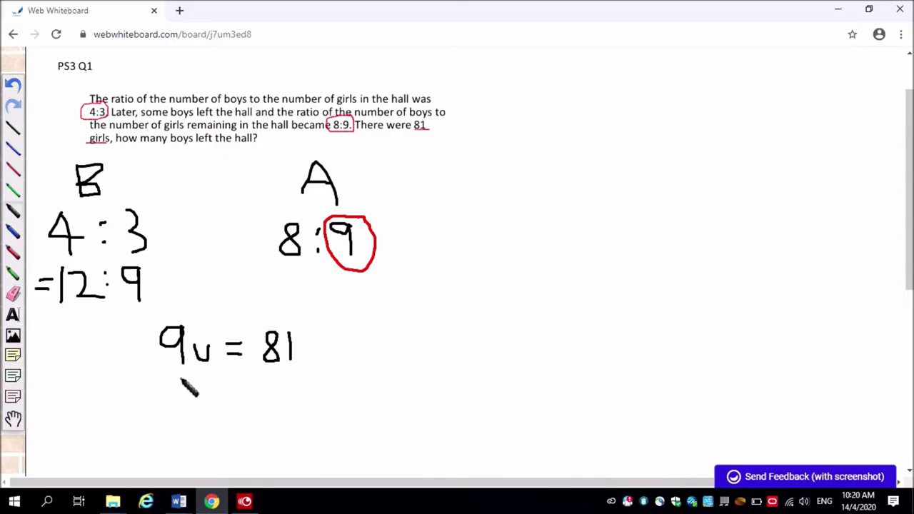
- Write 1u = 9 and then 4u = 36 under 9u = 81
{"action": "mouse_move", "coordinate": [177, 377]}
{"action": "left_mouse_down"}
{"action": "mouse_move", "coordinate": [177, 402]}
{"action": "mouse_move", "coordinate": [219, 386]}
{"action": "mouse_move", "coordinate": [248, 386]}
{"action": "mouse_move", "coordinate": [249, 394]}
{"action": "mouse_move", "coordinate": [270, 380]}
{"action": "mouse_move", "coordinate": [283, 384]}
{"action": "mouse_move", "coordinate": [283, 398]}
{"action": "left_mouse_up"}
{"action": "mouse_move", "coordinate": [176, 419]}
{"action": "left_mouse_down"}
{"action": "mouse_move", "coordinate": [187, 431]}
{"action": "mouse_move", "coordinate": [178, 443]}
{"action": "mouse_move", "coordinate": [217, 422]}
{"action": "mouse_move", "coordinate": [259, 438]}
{"action": "mouse_move", "coordinate": [299, 437]}
{"action": "left_mouse_up"}
{"action": "mouse_move", "coordinate": [228, 432]}
{"action": "left_mouse_down"}
{"action": "mouse_move", "coordinate": [294, 428]}
{"action": "mouse_move", "coordinate": [283, 442]}
{"action": "mouse_move", "coordinate": [301, 414]}
{"action": "mouse_move", "coordinate": [306, 442]}
{"action": "mouse_move", "coordinate": [314, 437]}
{"action": "left_mouse_up"}
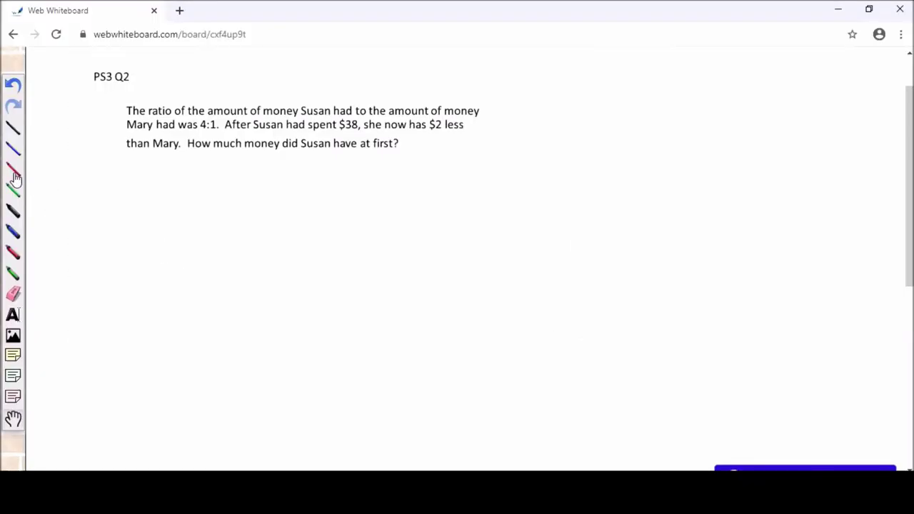
- In red, circle 4:1 and underline Susan, $38, $2 less and Mary in Q2
{"action": "left_click", "coordinate": [16, 177]}
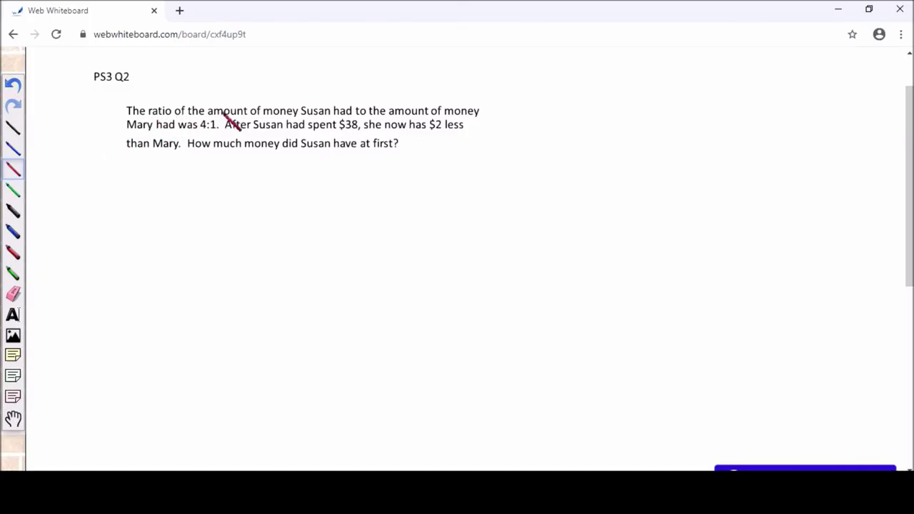
{"action": "mouse_move", "coordinate": [187, 115]}
{"action": "left_mouse_down"}
{"action": "mouse_move", "coordinate": [219, 124]}
{"action": "mouse_move", "coordinate": [209, 134]}
{"action": "mouse_move", "coordinate": [190, 122]}
{"action": "mouse_move", "coordinate": [359, 130]}
{"action": "left_mouse_up"}
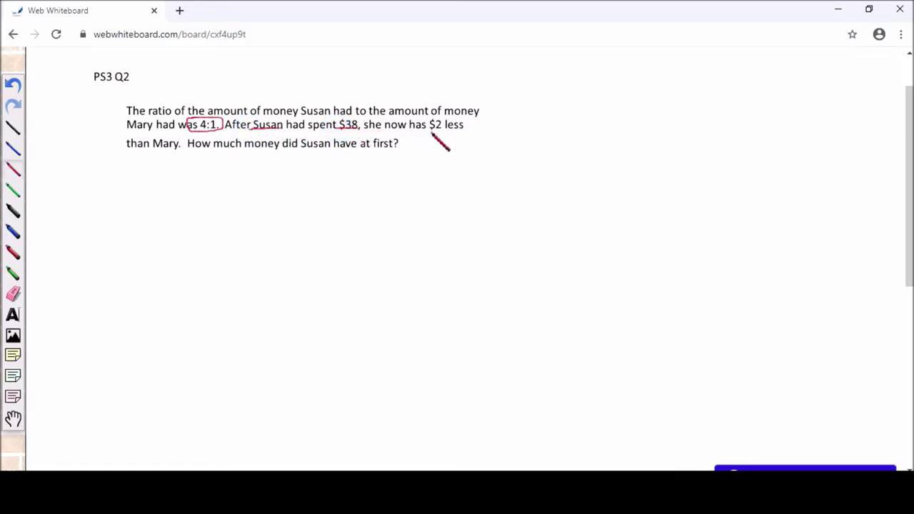
{"action": "left_click_drag", "start_coordinate": [430, 132], "coordinate": [464, 132]}
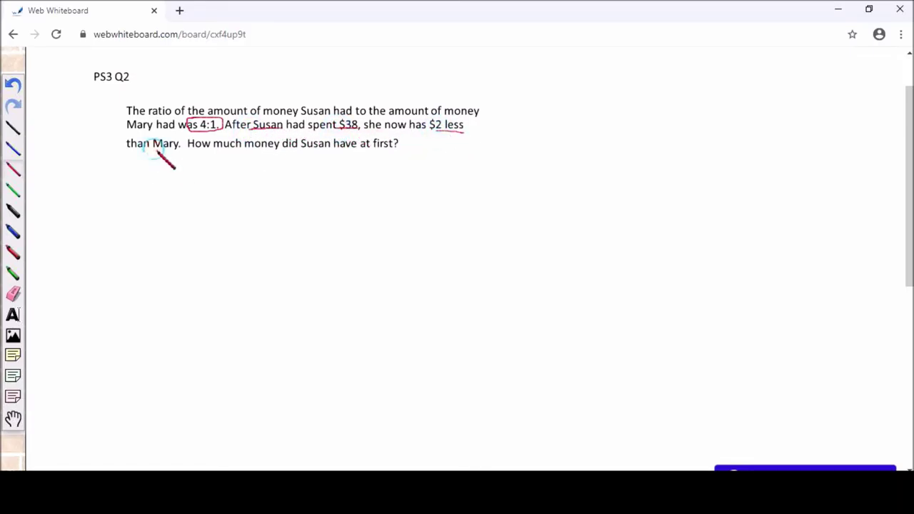
{"action": "left_click_drag", "start_coordinate": [153, 148], "coordinate": [179, 147]}
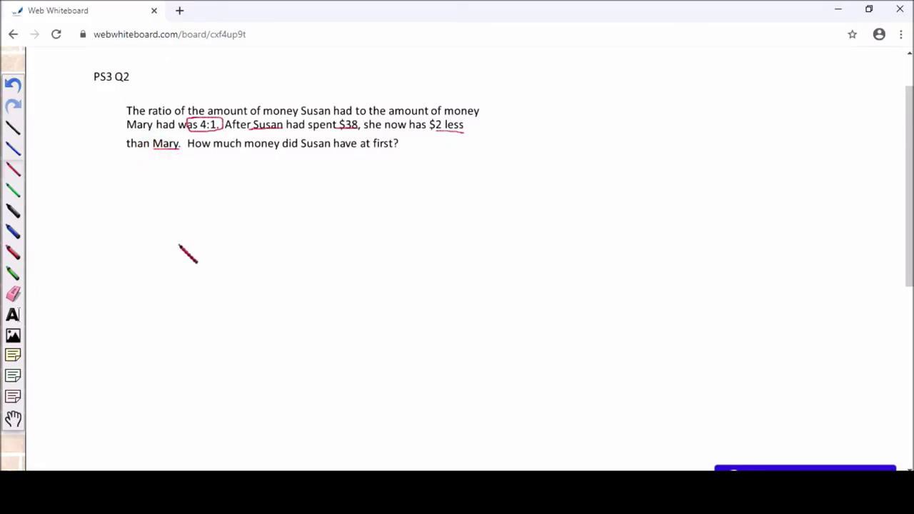
- Draw Susan's bar of four boxes in black and label it S
{"action": "left_click", "coordinate": [13, 212]}
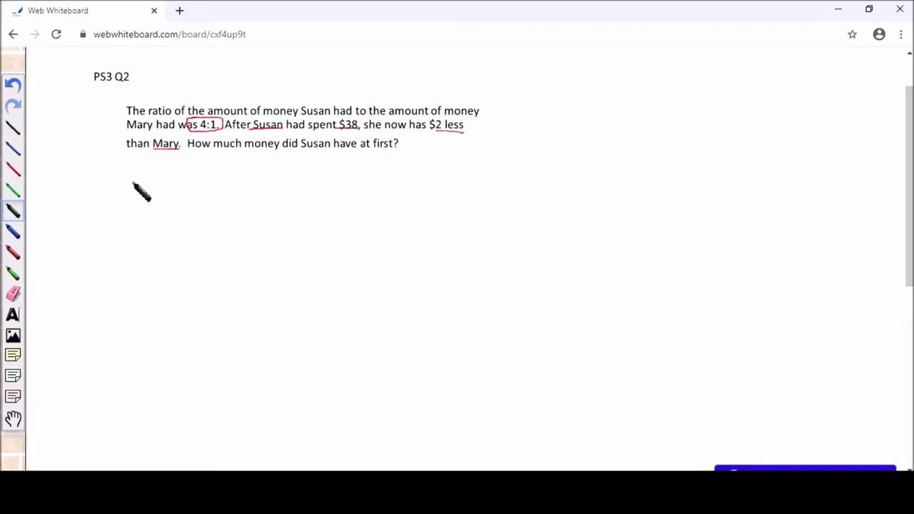
{"action": "mouse_move", "coordinate": [131, 179]}
{"action": "left_mouse_down"}
{"action": "mouse_move", "coordinate": [130, 203]}
{"action": "mouse_move", "coordinate": [141, 177]}
{"action": "mouse_move", "coordinate": [169, 183]}
{"action": "mouse_move", "coordinate": [130, 206]}
{"action": "left_mouse_up"}
{"action": "mouse_move", "coordinate": [173, 179]}
{"action": "left_mouse_down"}
{"action": "mouse_move", "coordinate": [214, 180]}
{"action": "mouse_move", "coordinate": [212, 206]}
{"action": "mouse_move", "coordinate": [173, 207]}
{"action": "left_mouse_up"}
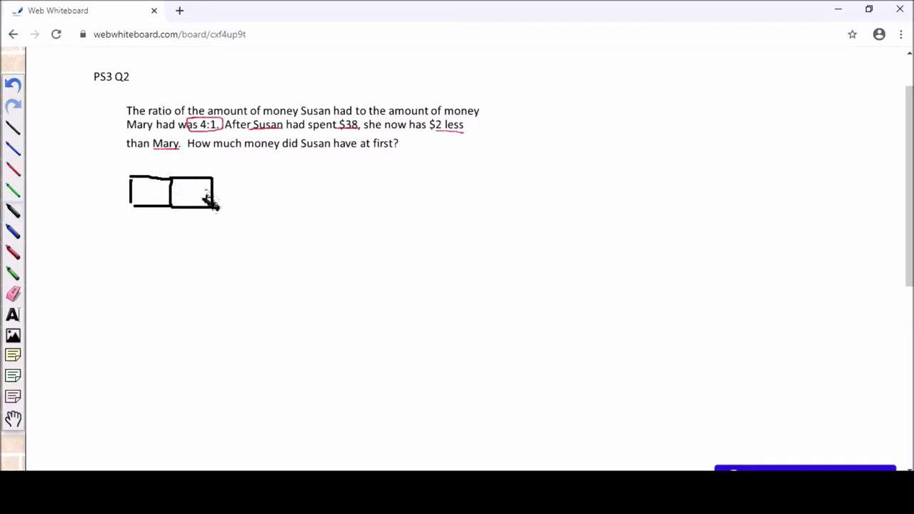
{"action": "left_click_drag", "start_coordinate": [212, 177], "coordinate": [254, 177]}
{"action": "left_click_drag", "start_coordinate": [255, 177], "coordinate": [256, 210]}
{"action": "left_click_drag", "start_coordinate": [255, 210], "coordinate": [213, 207]}
{"action": "left_click_drag", "start_coordinate": [256, 175], "coordinate": [298, 176]}
{"action": "left_click_drag", "start_coordinate": [298, 175], "coordinate": [298, 213]}
{"action": "left_click_drag", "start_coordinate": [298, 213], "coordinate": [259, 212]}
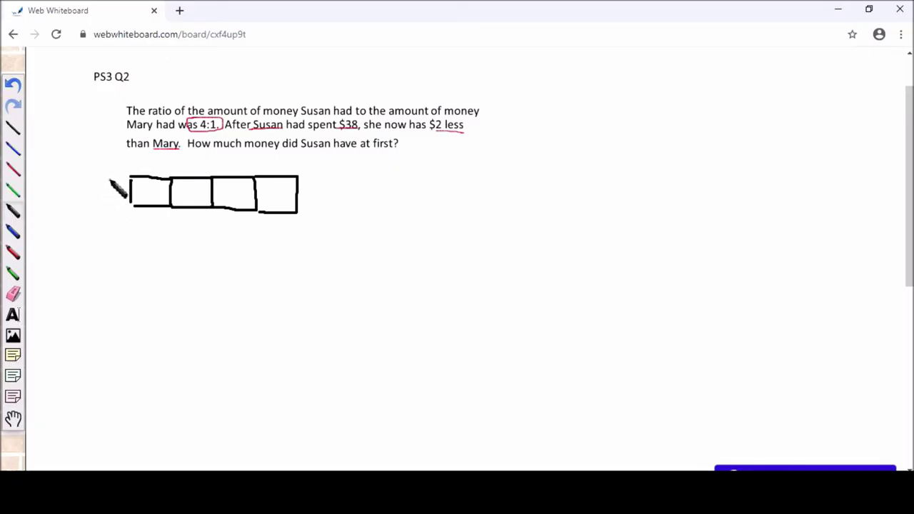
{"action": "mouse_move", "coordinate": [109, 176]}
{"action": "left_mouse_down"}
{"action": "mouse_move", "coordinate": [87, 183]}
{"action": "mouse_move", "coordinate": [104, 188]}
{"action": "mouse_move", "coordinate": [81, 194]}
{"action": "left_mouse_up"}
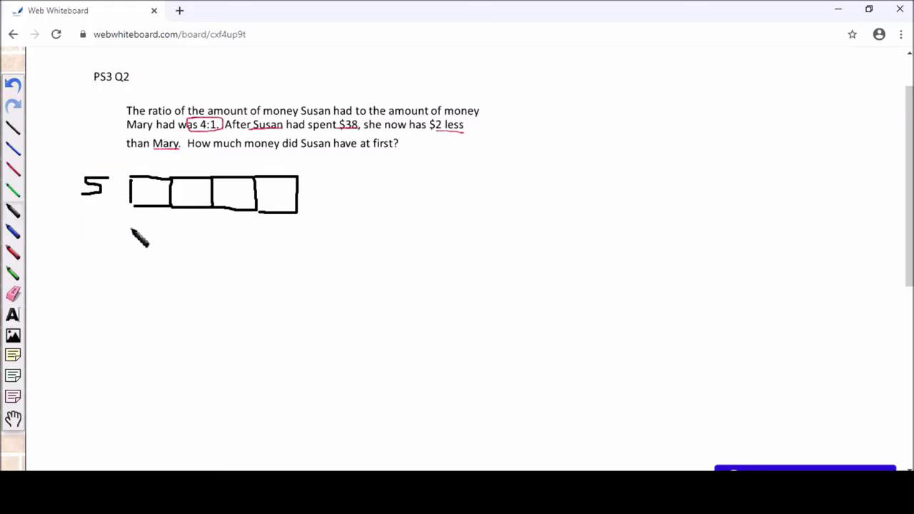
- Draw Mary's one-box bar labelled M, mark 2 in both bars, and add a double arrow over Susan's boxes
{"action": "mouse_move", "coordinate": [130, 226]}
{"action": "left_mouse_down"}
{"action": "mouse_move", "coordinate": [132, 254]}
{"action": "mouse_move", "coordinate": [155, 225]}
{"action": "mouse_move", "coordinate": [171, 235]}
{"action": "mouse_move", "coordinate": [169, 251]}
{"action": "mouse_move", "coordinate": [142, 253]}
{"action": "left_mouse_up"}
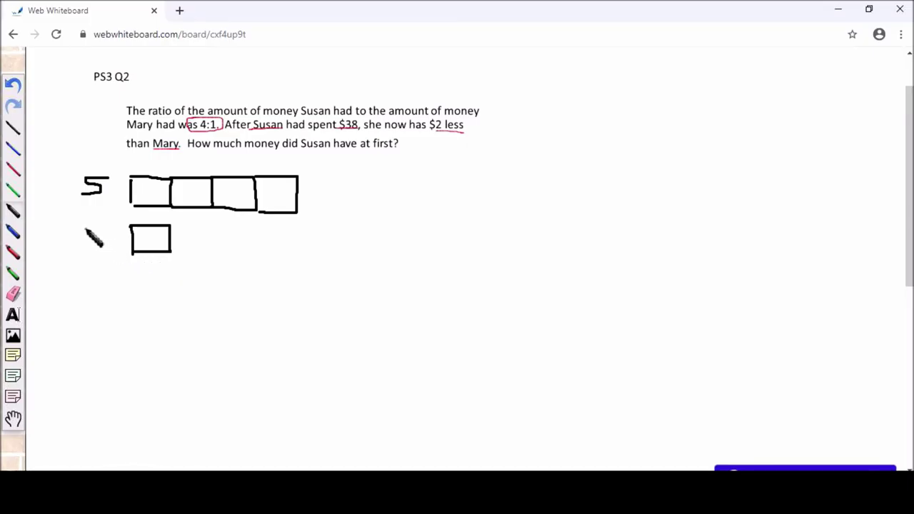
{"action": "mouse_move", "coordinate": [83, 227]}
{"action": "left_mouse_down"}
{"action": "mouse_move", "coordinate": [85, 247]}
{"action": "mouse_move", "coordinate": [109, 248]}
{"action": "left_mouse_up"}
{"action": "mouse_move", "coordinate": [150, 226]}
{"action": "left_mouse_down"}
{"action": "mouse_move", "coordinate": [152, 250]}
{"action": "mouse_move", "coordinate": [157, 243]}
{"action": "left_mouse_up"}
{"action": "left_click", "coordinate": [157, 248]}
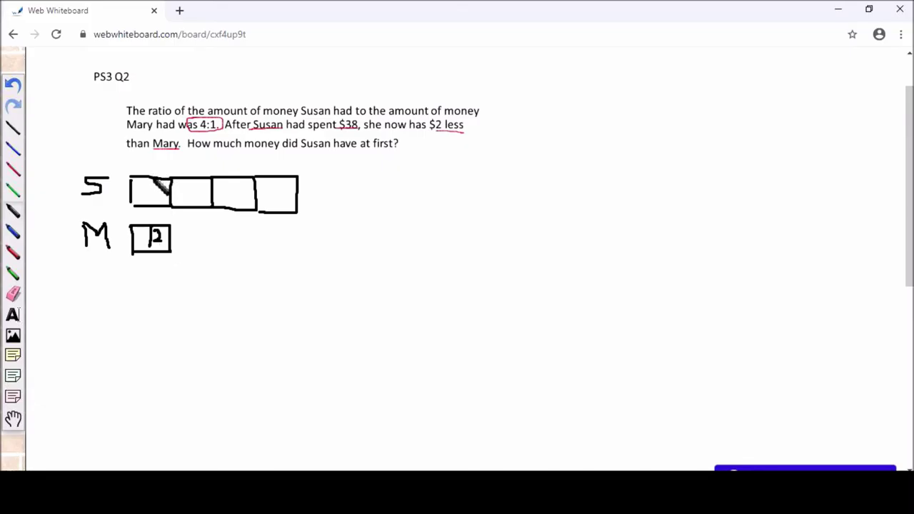
{"action": "mouse_move", "coordinate": [151, 179]}
{"action": "left_mouse_down"}
{"action": "mouse_move", "coordinate": [152, 203]}
{"action": "mouse_move", "coordinate": [164, 199]}
{"action": "left_mouse_up"}
{"action": "mouse_move", "coordinate": [152, 166]}
{"action": "left_mouse_down"}
{"action": "mouse_move", "coordinate": [283, 178]}
{"action": "mouse_move", "coordinate": [297, 163]}
{"action": "mouse_move", "coordinate": [290, 168]}
{"action": "left_mouse_up"}
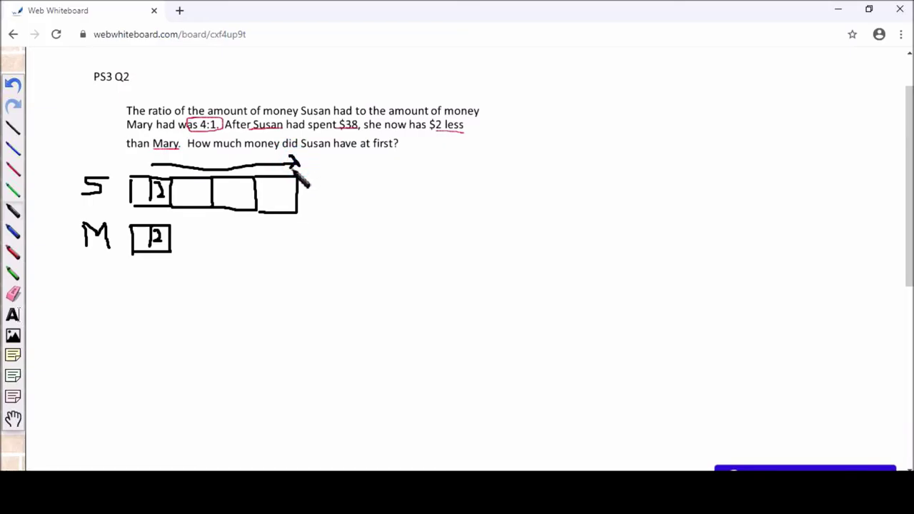
{"action": "left_click_drag", "start_coordinate": [151, 159], "coordinate": [166, 171]}
- Label the arrow 38 and begin writing 3u below the bar model
{"action": "left_click", "coordinate": [204, 151]}
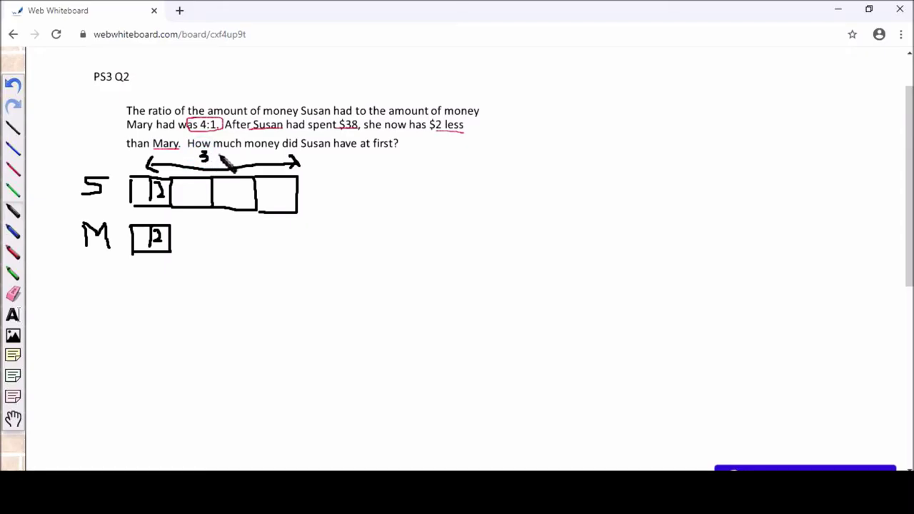
{"action": "left_click_drag", "start_coordinate": [210, 153], "coordinate": [214, 154]}
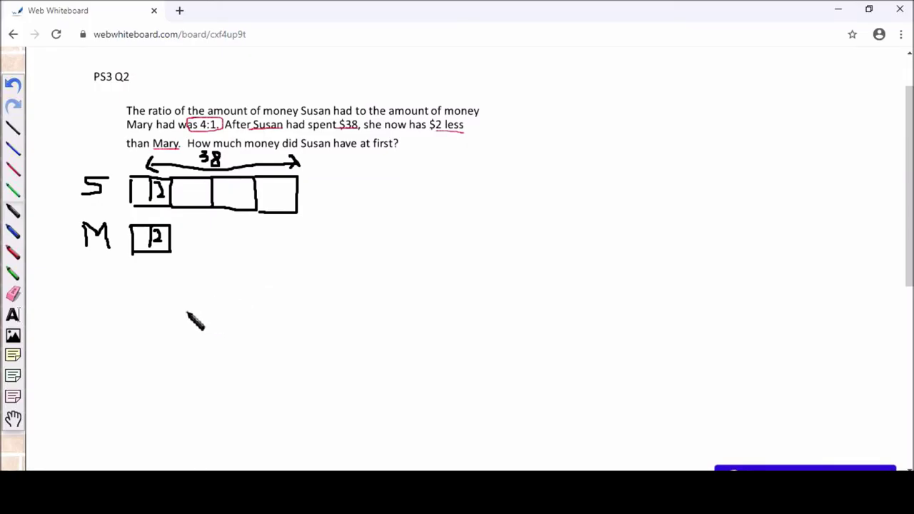
{"action": "mouse_move", "coordinate": [135, 284]}
{"action": "left_mouse_down"}
{"action": "mouse_move", "coordinate": [148, 299]}
{"action": "mouse_move", "coordinate": [137, 312]}
{"action": "mouse_move", "coordinate": [229, 294]}
{"action": "mouse_move", "coordinate": [230, 309]}
{"action": "left_mouse_up"}
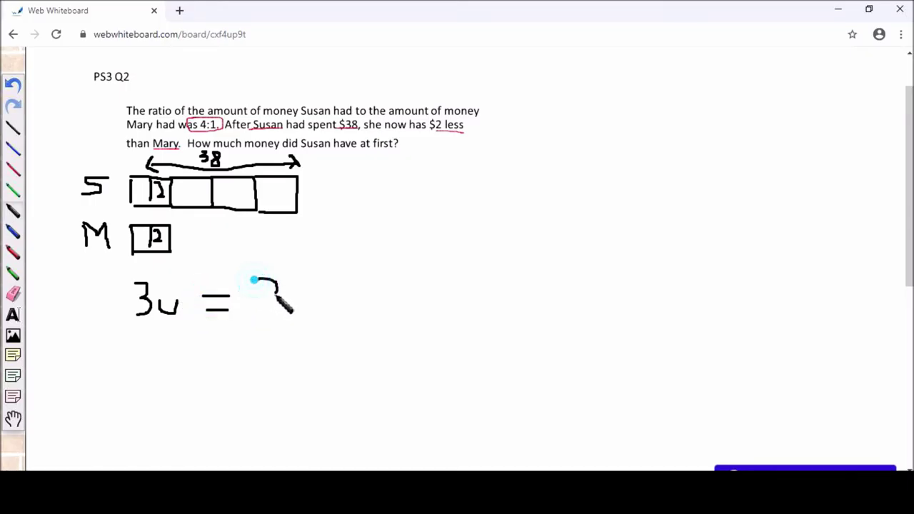
- Write 3u = 38 − 2 = 36, undoing one stray stroke
{"action": "left_click_drag", "start_coordinate": [277, 289], "coordinate": [265, 318]}
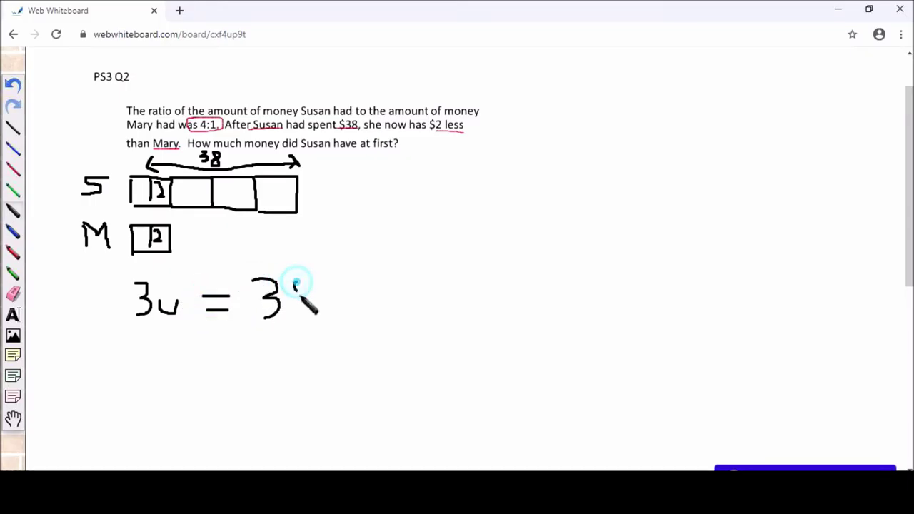
{"action": "mouse_move", "coordinate": [295, 284]}
{"action": "left_mouse_down"}
{"action": "mouse_move", "coordinate": [298, 307]}
{"action": "mouse_move", "coordinate": [307, 287]}
{"action": "mouse_move", "coordinate": [374, 293]}
{"action": "mouse_move", "coordinate": [369, 307]}
{"action": "mouse_move", "coordinate": [434, 286]}
{"action": "mouse_move", "coordinate": [437, 300]}
{"action": "mouse_move", "coordinate": [422, 309]}
{"action": "left_mouse_up"}
{"action": "mouse_move", "coordinate": [443, 275]}
{"action": "left_mouse_down"}
{"action": "mouse_move", "coordinate": [456, 308]}
{"action": "mouse_move", "coordinate": [443, 278]}
{"action": "mouse_move", "coordinate": [455, 309]}
{"action": "mouse_move", "coordinate": [459, 300]}
{"action": "left_mouse_up"}
{"action": "key", "text": "ctrl+z"}
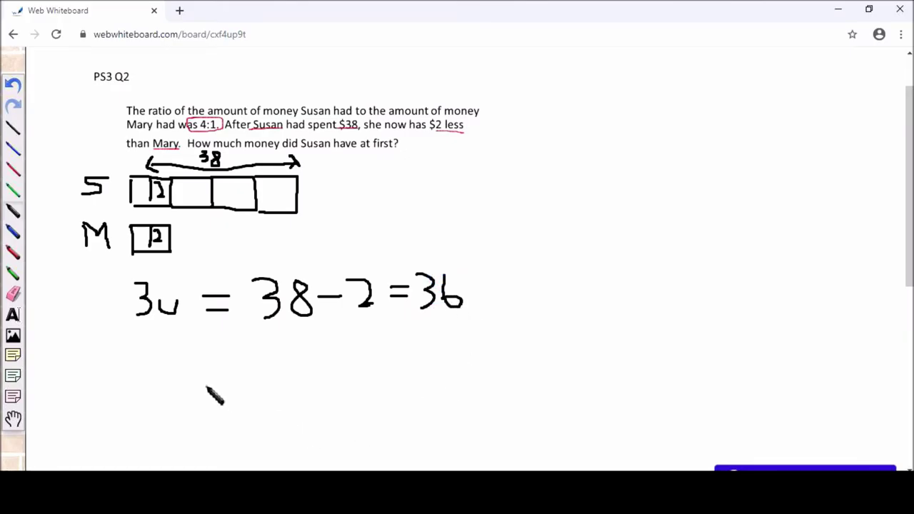
- Write 1u = 12 and 4u = 48 on the next two lines
{"action": "mouse_move", "coordinate": [140, 346]}
{"action": "left_mouse_down"}
{"action": "mouse_move", "coordinate": [137, 375]}
{"action": "mouse_move", "coordinate": [165, 357]}
{"action": "mouse_move", "coordinate": [220, 362]}
{"action": "mouse_move", "coordinate": [198, 373]}
{"action": "mouse_move", "coordinate": [220, 373]}
{"action": "left_mouse_up"}
{"action": "mouse_move", "coordinate": [266, 344]}
{"action": "left_mouse_down"}
{"action": "mouse_move", "coordinate": [266, 370]}
{"action": "mouse_move", "coordinate": [293, 355]}
{"action": "mouse_move", "coordinate": [289, 367]}
{"action": "mouse_move", "coordinate": [307, 368]}
{"action": "left_mouse_up"}
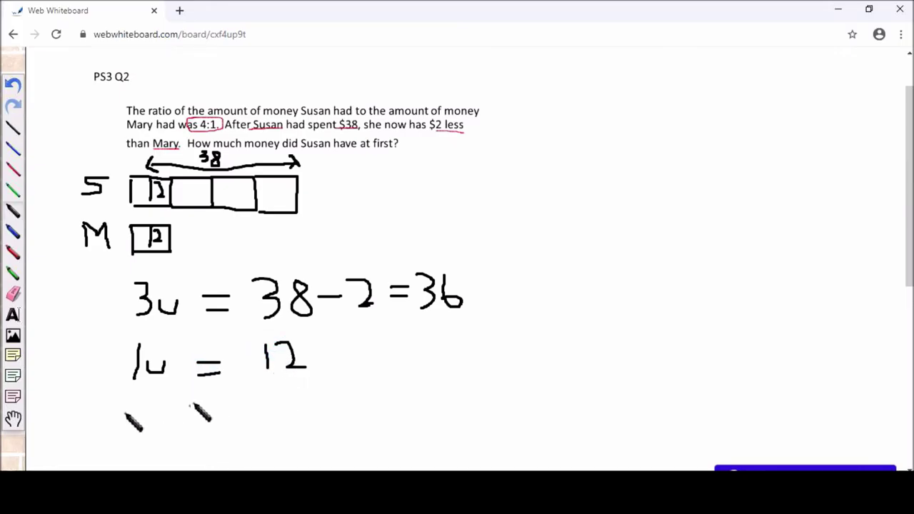
{"action": "mouse_move", "coordinate": [134, 404]}
{"action": "left_mouse_down"}
{"action": "mouse_move", "coordinate": [124, 413]}
{"action": "mouse_move", "coordinate": [153, 416]}
{"action": "mouse_move", "coordinate": [132, 429]}
{"action": "mouse_move", "coordinate": [180, 425]}
{"action": "mouse_move", "coordinate": [212, 408]}
{"action": "mouse_move", "coordinate": [211, 423]}
{"action": "left_mouse_up"}
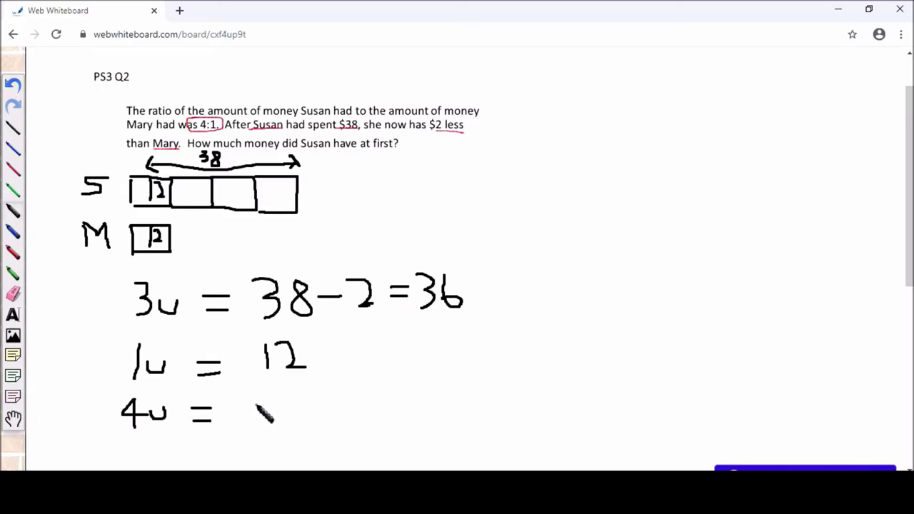
{"action": "mouse_move", "coordinate": [258, 397]}
{"action": "left_mouse_down"}
{"action": "mouse_move", "coordinate": [244, 417]}
{"action": "mouse_move", "coordinate": [267, 406]}
{"action": "mouse_move", "coordinate": [250, 426]}
{"action": "left_mouse_up"}
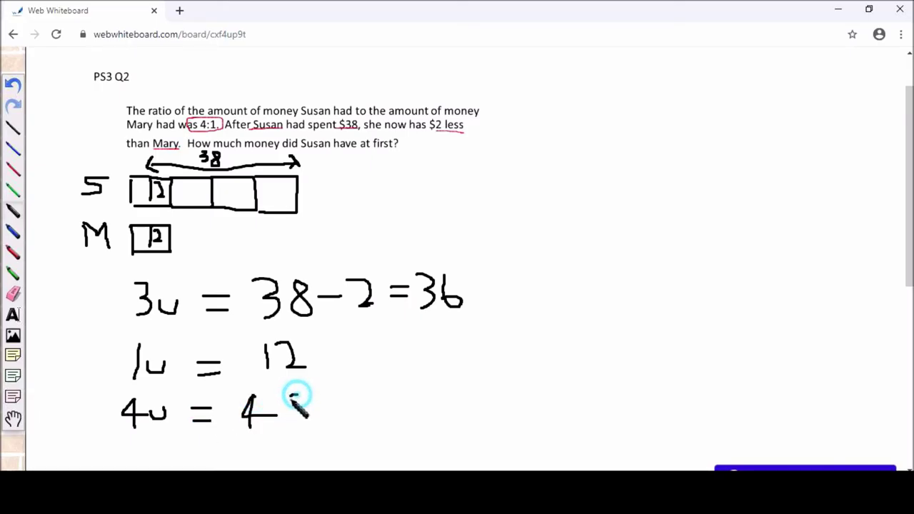
{"action": "left_click_drag", "start_coordinate": [296, 395], "coordinate": [299, 408]}
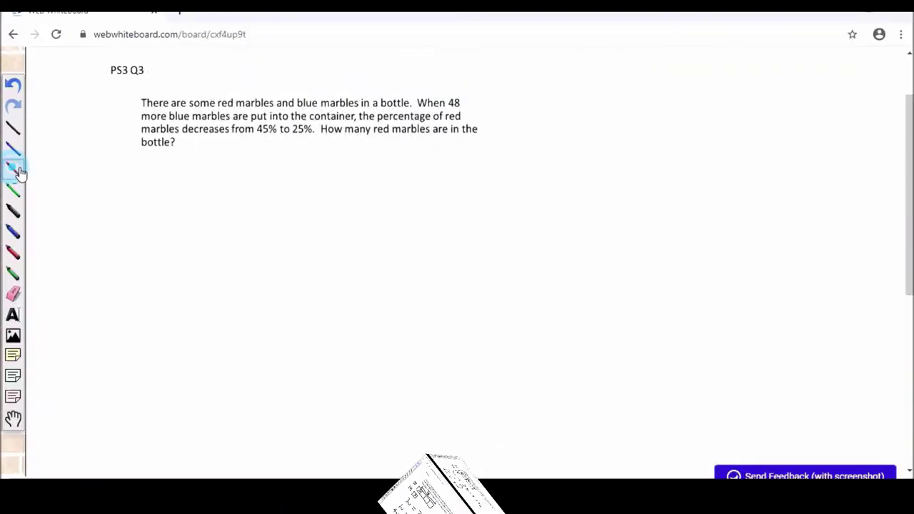
- Underline 48, more blue marbles, red, decreases, 45% and 25% in red, then start the black B heading
{"action": "left_click", "coordinate": [20, 173]}
{"action": "left_click_drag", "start_coordinate": [144, 104], "coordinate": [164, 123]}
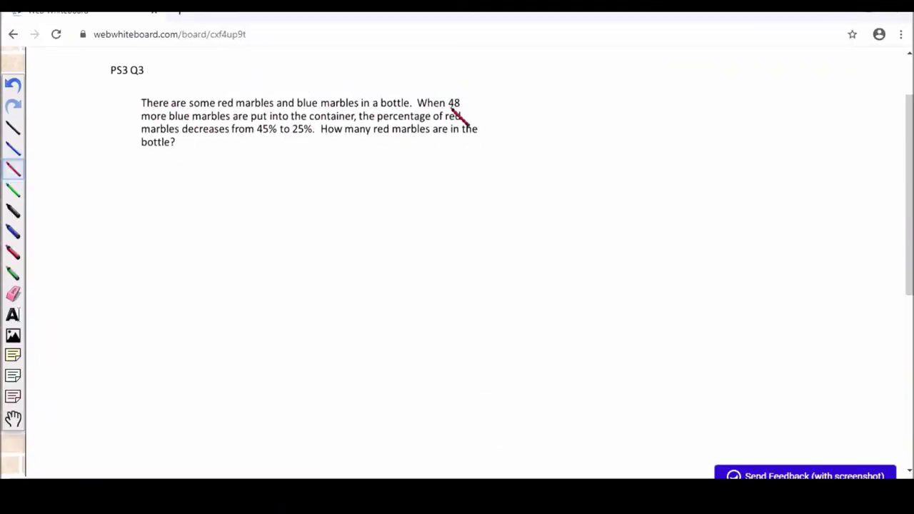
{"action": "left_click_drag", "start_coordinate": [446, 109], "coordinate": [460, 108]}
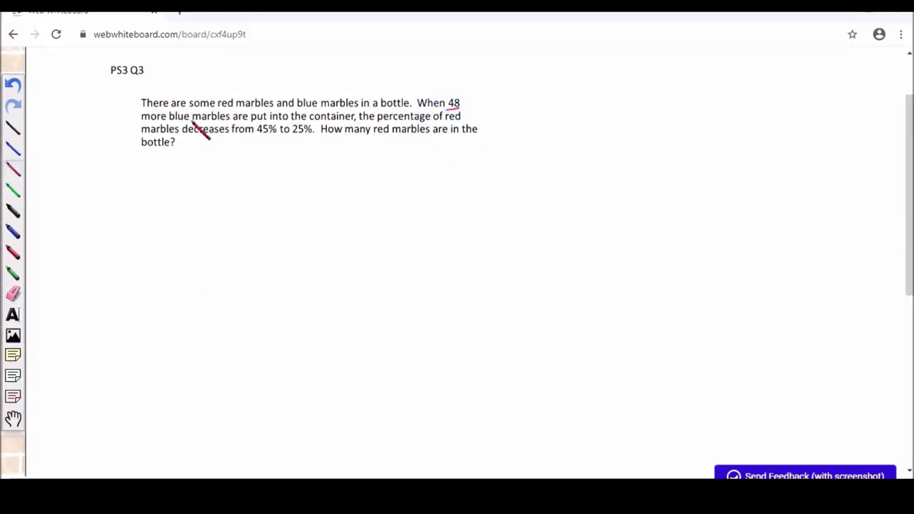
{"action": "left_click_drag", "start_coordinate": [143, 122], "coordinate": [223, 124]}
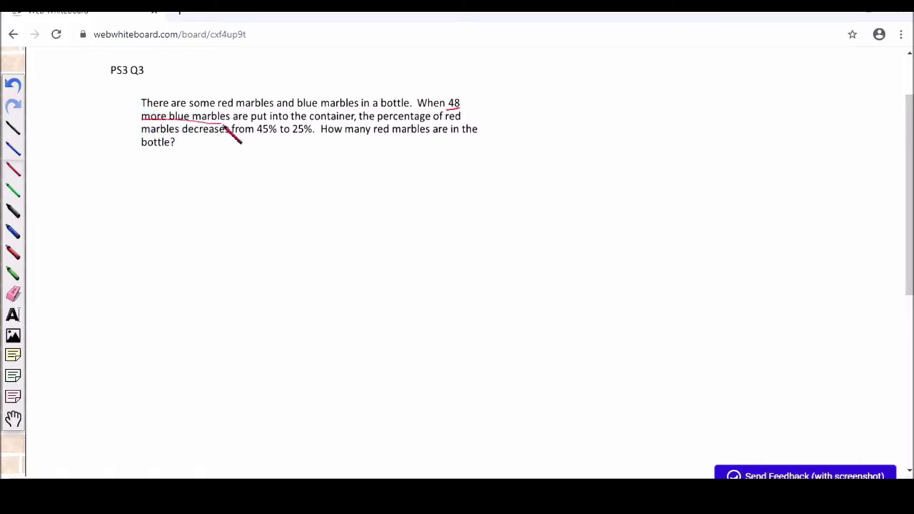
{"action": "left_click_drag", "start_coordinate": [444, 122], "coordinate": [461, 120]}
{"action": "left_click_drag", "start_coordinate": [179, 133], "coordinate": [312, 133]}
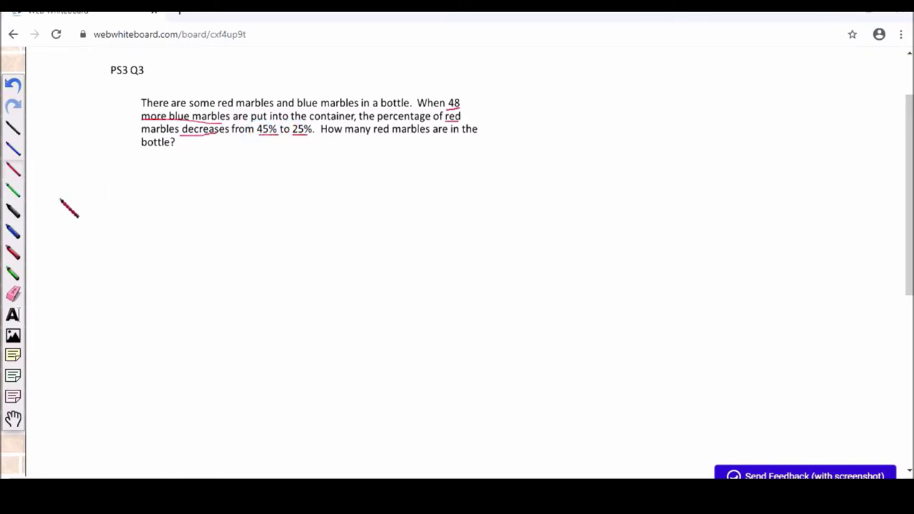
{"action": "left_click", "coordinate": [13, 212]}
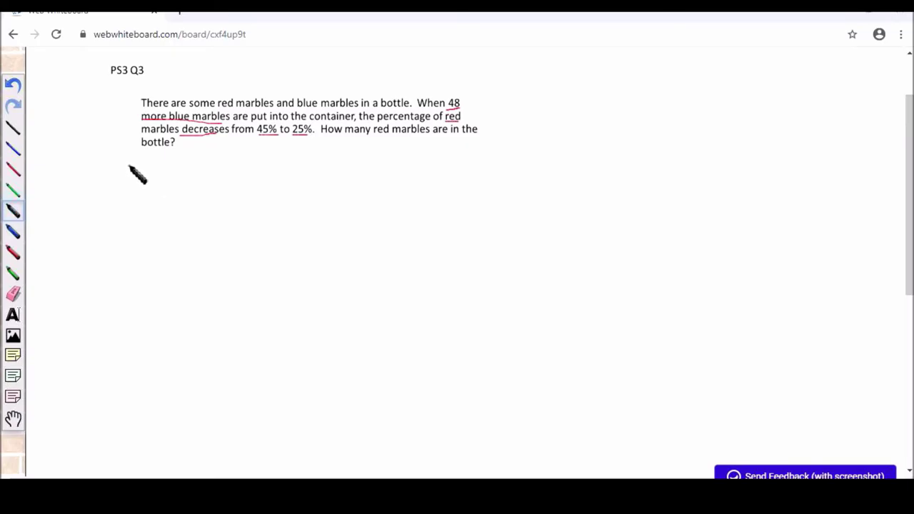
{"action": "mouse_move", "coordinate": [124, 163]}
{"action": "left_mouse_down"}
{"action": "mouse_move", "coordinate": [124, 195]}
{"action": "mouse_move", "coordinate": [134, 169]}
{"action": "mouse_move", "coordinate": [139, 184]}
{"action": "mouse_move", "coordinate": [126, 200]}
{"action": "left_mouse_up"}
- Under the B heading, write r : b with 45 : 55 beneath it
{"action": "mouse_move", "coordinate": [90, 224]}
{"action": "left_mouse_down"}
{"action": "mouse_move", "coordinate": [126, 218]}
{"action": "mouse_move", "coordinate": [141, 228]}
{"action": "mouse_move", "coordinate": [142, 218]}
{"action": "mouse_move", "coordinate": [150, 231]}
{"action": "left_mouse_up"}
{"action": "left_click", "coordinate": [127, 225]}
{"action": "mouse_move", "coordinate": [80, 247]}
{"action": "left_mouse_down"}
{"action": "mouse_move", "coordinate": [78, 258]}
{"action": "mouse_move", "coordinate": [93, 263]}
{"action": "mouse_move", "coordinate": [85, 272]}
{"action": "mouse_move", "coordinate": [107, 246]}
{"action": "mouse_move", "coordinate": [111, 274]}
{"action": "left_mouse_up"}
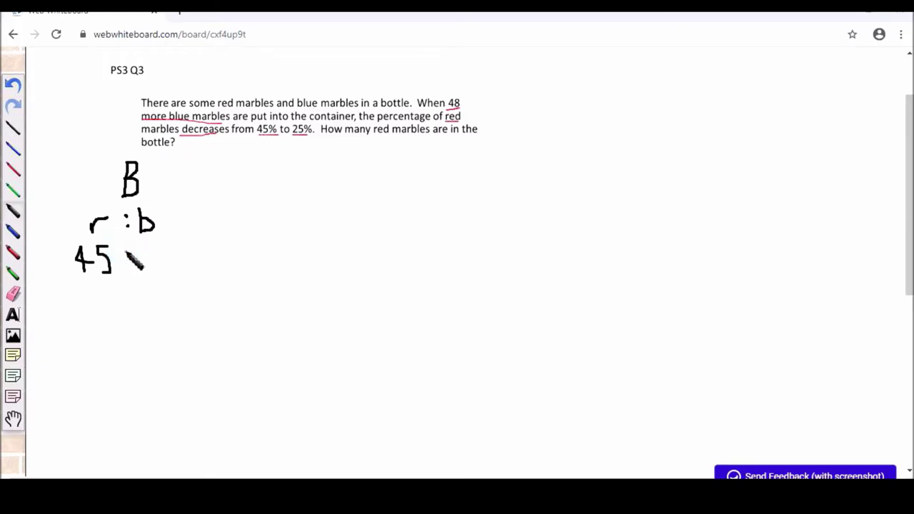
{"action": "left_click", "coordinate": [124, 247]}
{"action": "left_click", "coordinate": [125, 263]}
{"action": "mouse_move", "coordinate": [138, 247]}
{"action": "left_mouse_down"}
{"action": "mouse_move", "coordinate": [152, 247]}
{"action": "mouse_move", "coordinate": [140, 271]}
{"action": "mouse_move", "coordinate": [176, 246]}
{"action": "mouse_move", "coordinate": [164, 272]}
{"action": "left_mouse_up"}
- Add = 9 : 11, circle the 9 in red, and begin the A heading in black
{"action": "mouse_move", "coordinate": [57, 290]}
{"action": "left_mouse_down"}
{"action": "mouse_move", "coordinate": [67, 301]}
{"action": "mouse_move", "coordinate": [96, 292]}
{"action": "mouse_move", "coordinate": [105, 309]}
{"action": "left_mouse_up"}
{"action": "left_click", "coordinate": [129, 289]}
{"action": "left_click", "coordinate": [128, 301]}
{"action": "mouse_move", "coordinate": [149, 286]}
{"action": "left_mouse_down"}
{"action": "mouse_move", "coordinate": [148, 307]}
{"action": "mouse_move", "coordinate": [168, 308]}
{"action": "left_mouse_up"}
{"action": "left_click", "coordinate": [14, 254]}
{"action": "mouse_move", "coordinate": [87, 278]}
{"action": "left_mouse_down"}
{"action": "mouse_move", "coordinate": [110, 324]}
{"action": "mouse_move", "coordinate": [116, 302]}
{"action": "mouse_move", "coordinate": [87, 279]}
{"action": "left_mouse_up"}
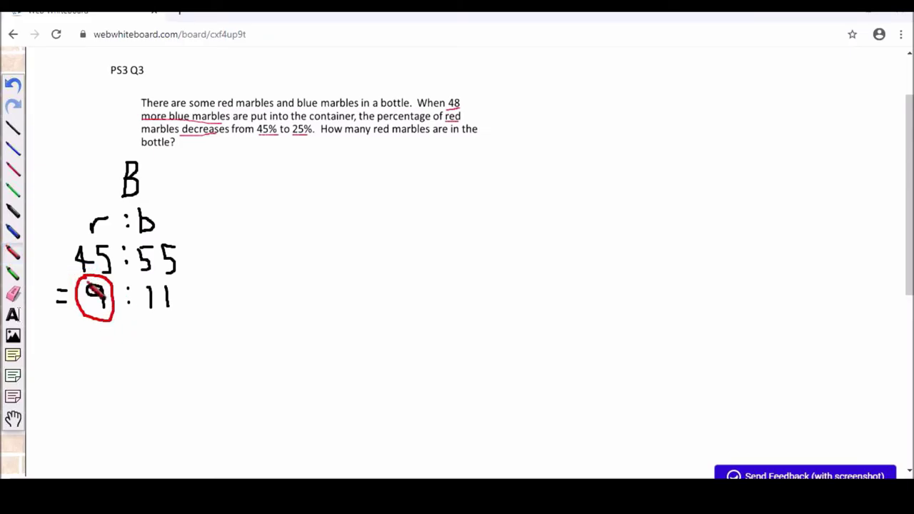
{"action": "left_click", "coordinate": [13, 211]}
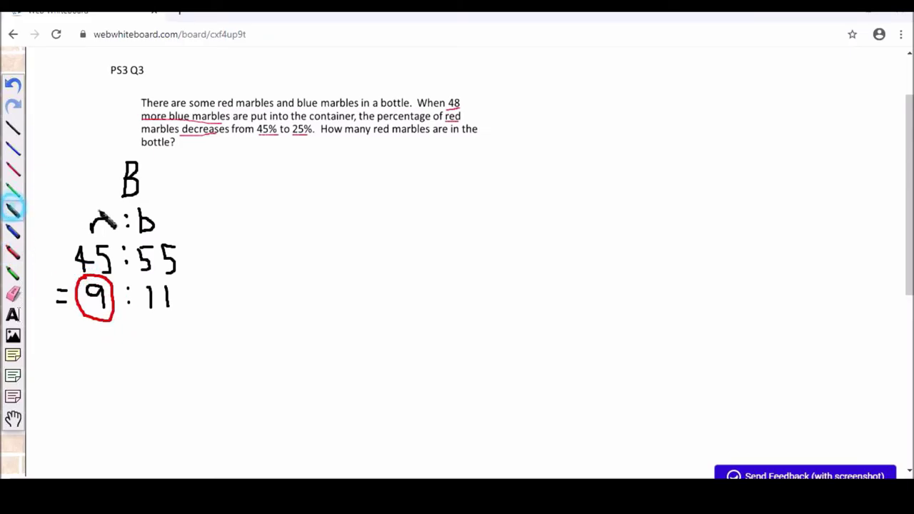
{"action": "mouse_move", "coordinate": [309, 187]}
{"action": "left_mouse_down"}
{"action": "mouse_move", "coordinate": [338, 175]}
{"action": "mouse_move", "coordinate": [338, 193]}
{"action": "mouse_move", "coordinate": [311, 175]}
{"action": "left_mouse_up"}
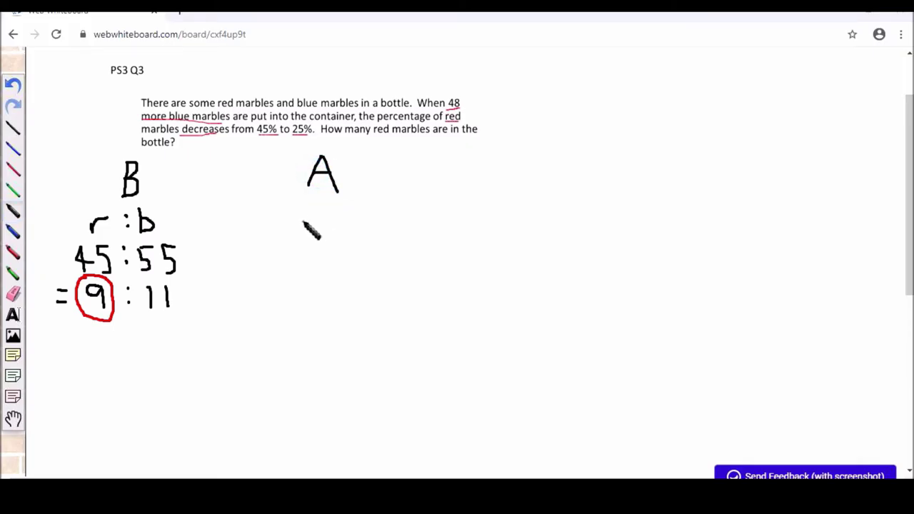
- Under the A heading, write r : b with 25 : 75 beneath it
{"action": "left_click_drag", "start_coordinate": [296, 212], "coordinate": [301, 210]}
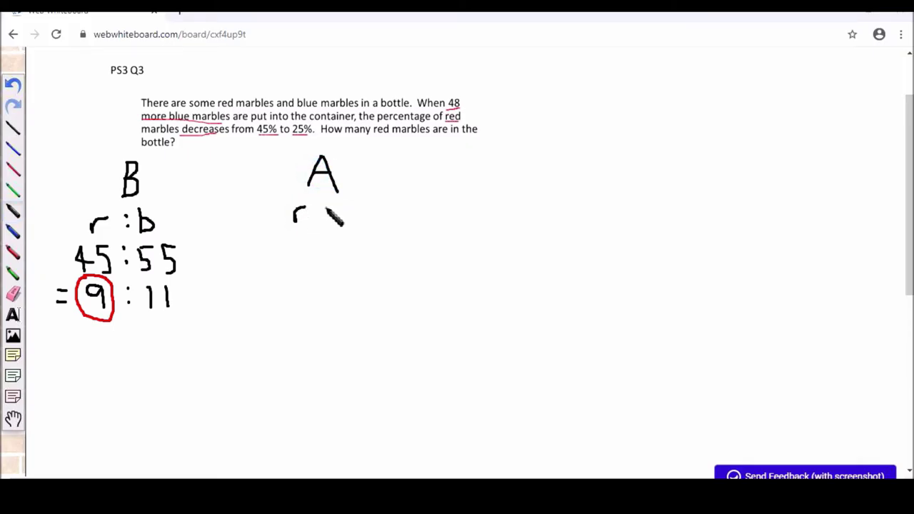
{"action": "left_click", "coordinate": [322, 206]}
{"action": "mouse_move", "coordinate": [336, 197]}
{"action": "left_mouse_down"}
{"action": "mouse_move", "coordinate": [337, 225]}
{"action": "mouse_move", "coordinate": [343, 210]}
{"action": "mouse_move", "coordinate": [347, 227]}
{"action": "left_mouse_up"}
{"action": "mouse_move", "coordinate": [281, 244]}
{"action": "left_mouse_down"}
{"action": "mouse_move", "coordinate": [293, 263]}
{"action": "mouse_move", "coordinate": [307, 244]}
{"action": "mouse_move", "coordinate": [299, 243]}
{"action": "mouse_move", "coordinate": [310, 256]}
{"action": "mouse_move", "coordinate": [298, 262]}
{"action": "left_mouse_up"}
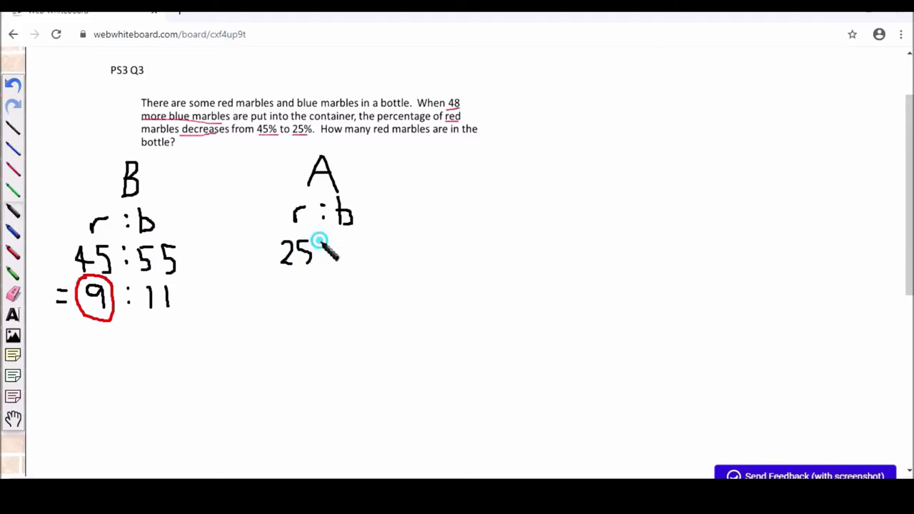
{"action": "left_click", "coordinate": [318, 241]}
{"action": "left_click", "coordinate": [320, 254]}
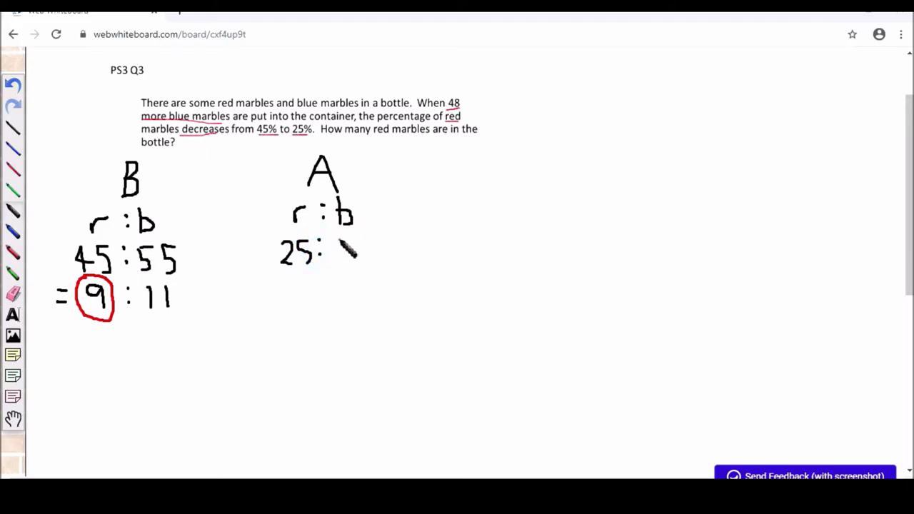
{"action": "mouse_move", "coordinate": [333, 239]}
{"action": "left_mouse_down"}
{"action": "mouse_move", "coordinate": [347, 259]}
{"action": "mouse_move", "coordinate": [350, 244]}
{"action": "mouse_move", "coordinate": [361, 264]}
{"action": "left_mouse_up"}
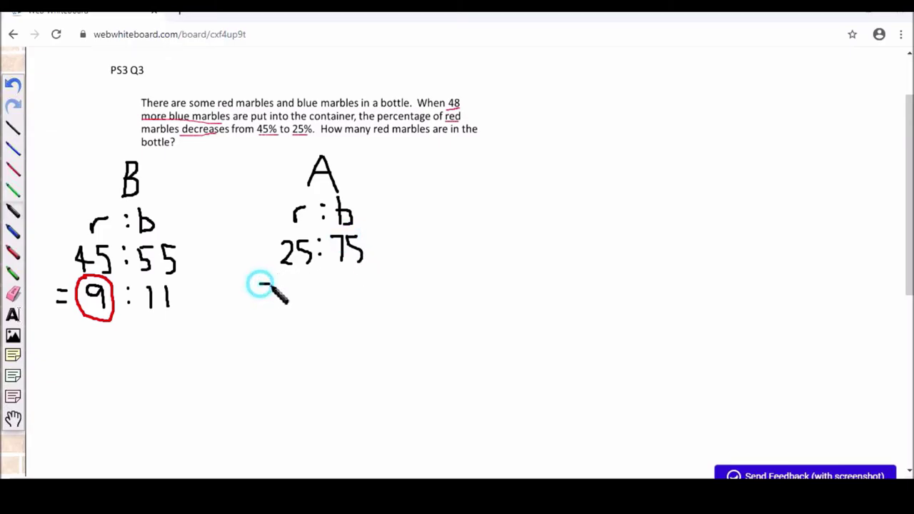
- Add = 1 : 3 and = 9 : 27 below, circling the 9 of 9 : 27 in red
{"action": "mouse_move", "coordinate": [260, 283]}
{"action": "left_mouse_down"}
{"action": "mouse_move", "coordinate": [277, 290]}
{"action": "mouse_move", "coordinate": [296, 278]}
{"action": "mouse_move", "coordinate": [295, 297]}
{"action": "left_mouse_up"}
{"action": "left_click", "coordinate": [326, 277]}
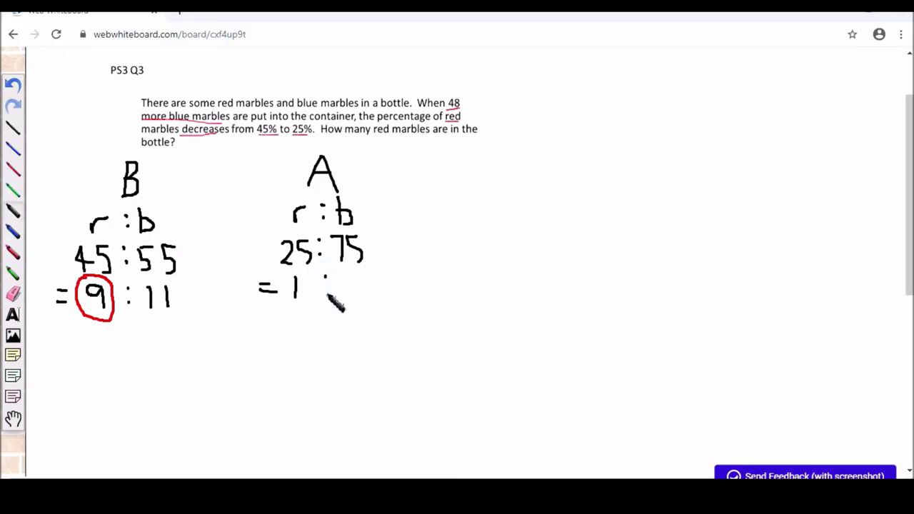
{"action": "left_click", "coordinate": [326, 289]}
{"action": "left_click_drag", "start_coordinate": [348, 278], "coordinate": [347, 295]}
{"action": "mouse_move", "coordinate": [261, 322]}
{"action": "left_mouse_down"}
{"action": "mouse_move", "coordinate": [278, 331]}
{"action": "mouse_move", "coordinate": [300, 319]}
{"action": "left_mouse_up"}
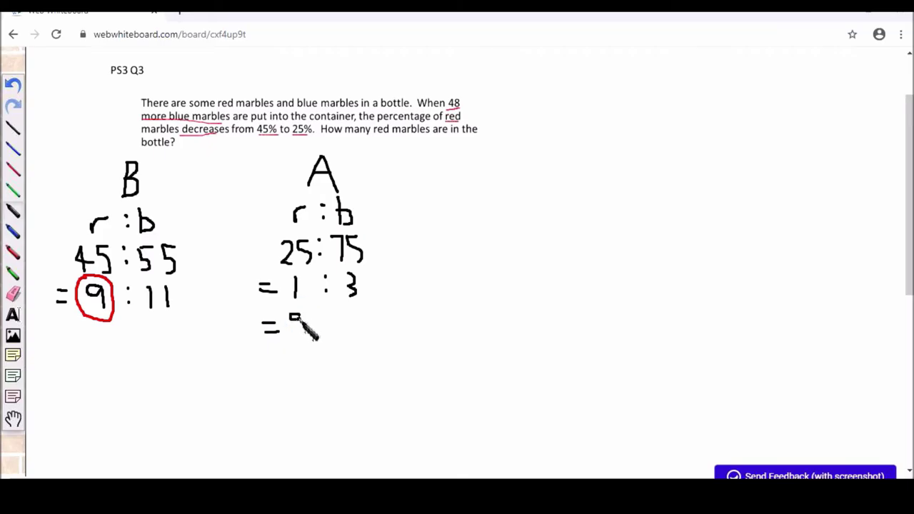
{"action": "left_click", "coordinate": [323, 311]}
{"action": "left_click", "coordinate": [325, 325]}
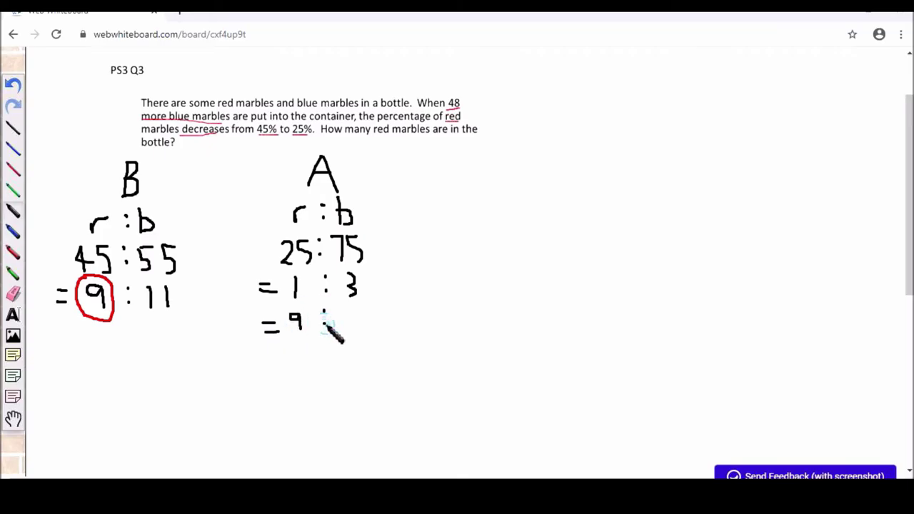
{"action": "mouse_move", "coordinate": [341, 312]}
{"action": "left_mouse_down"}
{"action": "mouse_move", "coordinate": [353, 314]}
{"action": "mouse_move", "coordinate": [348, 326]}
{"action": "mouse_move", "coordinate": [374, 326]}
{"action": "left_mouse_up"}
{"action": "left_click", "coordinate": [15, 253]}
{"action": "mouse_move", "coordinate": [293, 316]}
{"action": "left_mouse_down"}
{"action": "mouse_move", "coordinate": [289, 330]}
{"action": "mouse_move", "coordinate": [314, 330]}
{"action": "mouse_move", "coordinate": [299, 306]}
{"action": "left_mouse_up"}
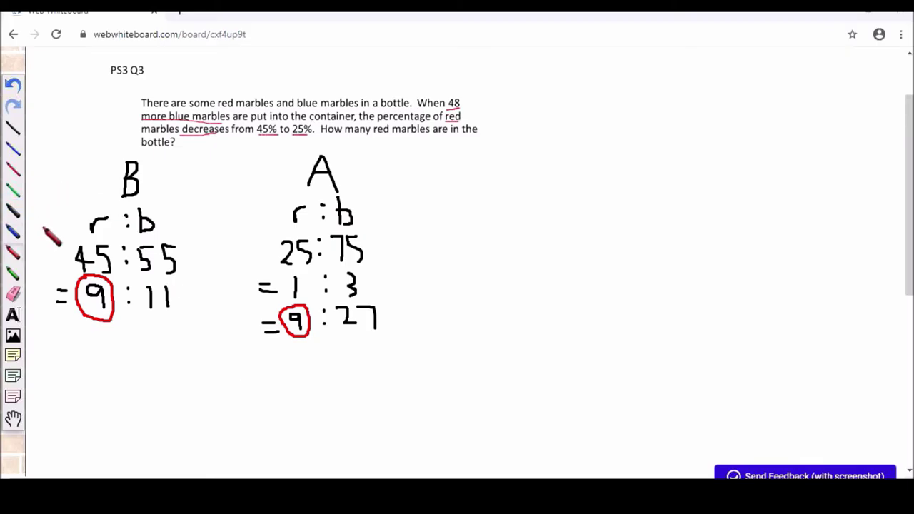
{"action": "left_click", "coordinate": [12, 212]}
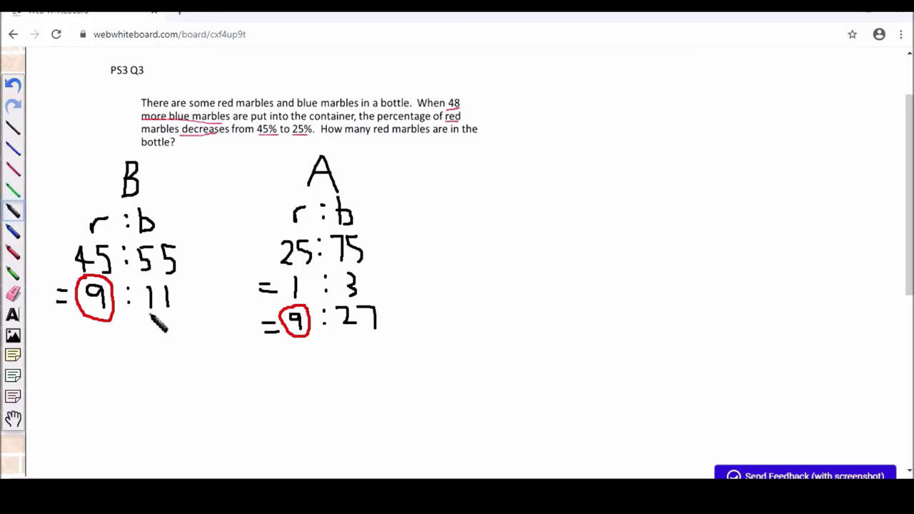
- Write 27 − 11 = 16u = 48 below the ratios and begin the 1u line
{"action": "mouse_move", "coordinate": [158, 365]}
{"action": "left_mouse_down"}
{"action": "mouse_move", "coordinate": [172, 379]}
{"action": "mouse_move", "coordinate": [213, 368]}
{"action": "mouse_move", "coordinate": [236, 380]}
{"action": "mouse_move", "coordinate": [260, 367]}
{"action": "mouse_move", "coordinate": [250, 375]}
{"action": "mouse_move", "coordinate": [302, 376]}
{"action": "left_mouse_up"}
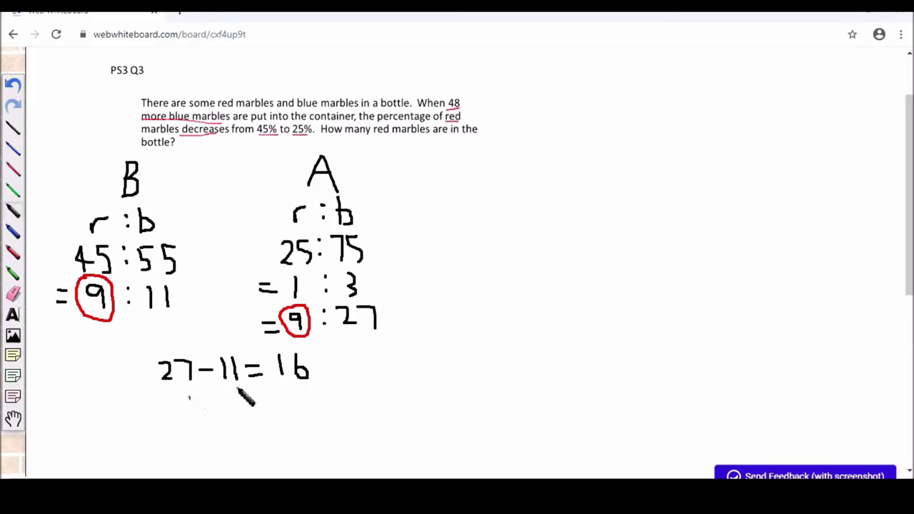
{"action": "mouse_move", "coordinate": [187, 394]}
{"action": "left_mouse_down"}
{"action": "mouse_move", "coordinate": [188, 411]}
{"action": "mouse_move", "coordinate": [267, 397]}
{"action": "mouse_move", "coordinate": [304, 409]}
{"action": "mouse_move", "coordinate": [297, 423]}
{"action": "mouse_move", "coordinate": [326, 407]}
{"action": "left_mouse_up"}
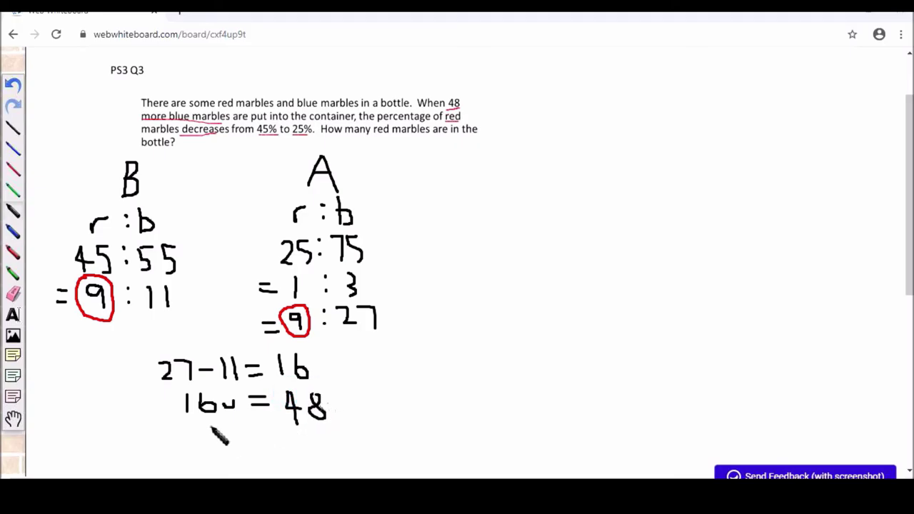
{"action": "mouse_move", "coordinate": [204, 431]}
{"action": "left_mouse_down"}
{"action": "mouse_move", "coordinate": [204, 447]}
{"action": "mouse_move", "coordinate": [233, 438]}
{"action": "mouse_move", "coordinate": [270, 451]}
{"action": "mouse_move", "coordinate": [286, 434]}
{"action": "mouse_move", "coordinate": [291, 445]}
{"action": "left_mouse_up"}
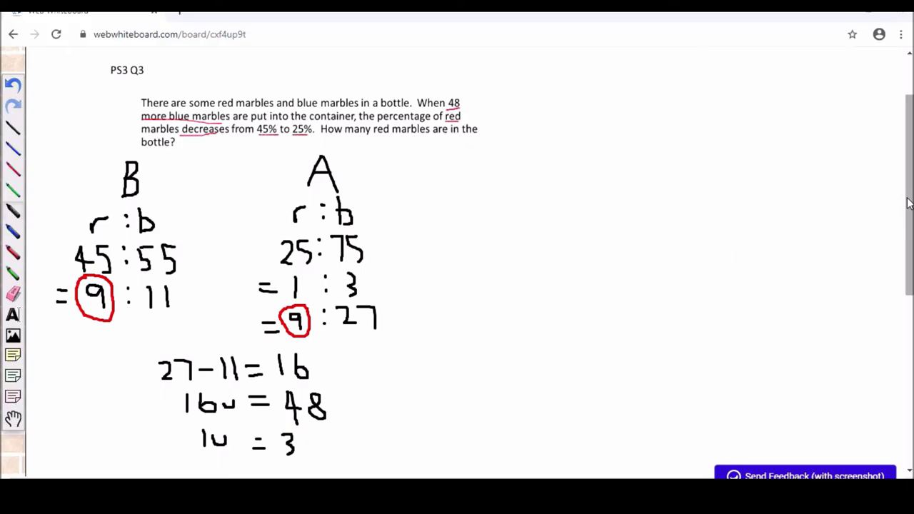
- Finish 1u = 3, remove a stray 3, and write 9u = 27 for the red marbles
{"action": "scroll", "coordinate": [908, 205], "scroll_direction": "down", "scroll_amount": 1}
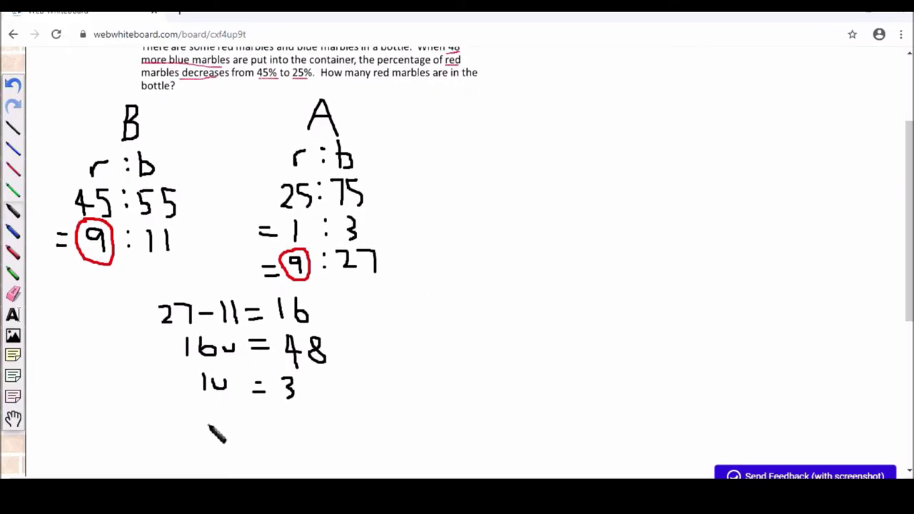
{"action": "left_click_drag", "start_coordinate": [207, 422], "coordinate": [209, 429]}
{"action": "left_click", "coordinate": [13, 85]}
{"action": "mouse_move", "coordinate": [216, 419]}
{"action": "left_mouse_down"}
{"action": "mouse_move", "coordinate": [207, 424]}
{"action": "mouse_move", "coordinate": [211, 442]}
{"action": "mouse_move", "coordinate": [271, 424]}
{"action": "mouse_move", "coordinate": [272, 438]}
{"action": "left_mouse_up"}
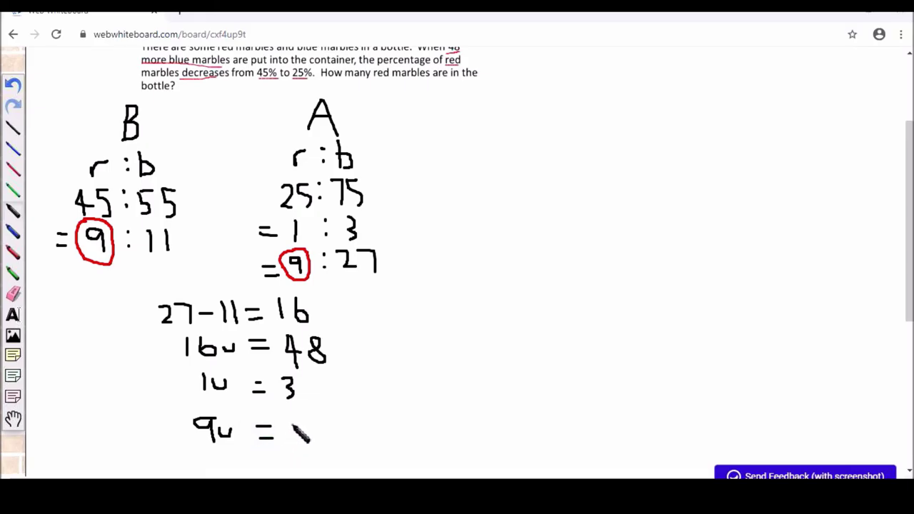
{"action": "mouse_move", "coordinate": [291, 422]}
{"action": "left_mouse_down"}
{"action": "mouse_move", "coordinate": [306, 440]}
{"action": "mouse_move", "coordinate": [326, 418]}
{"action": "mouse_move", "coordinate": [325, 437]}
{"action": "left_mouse_up"}
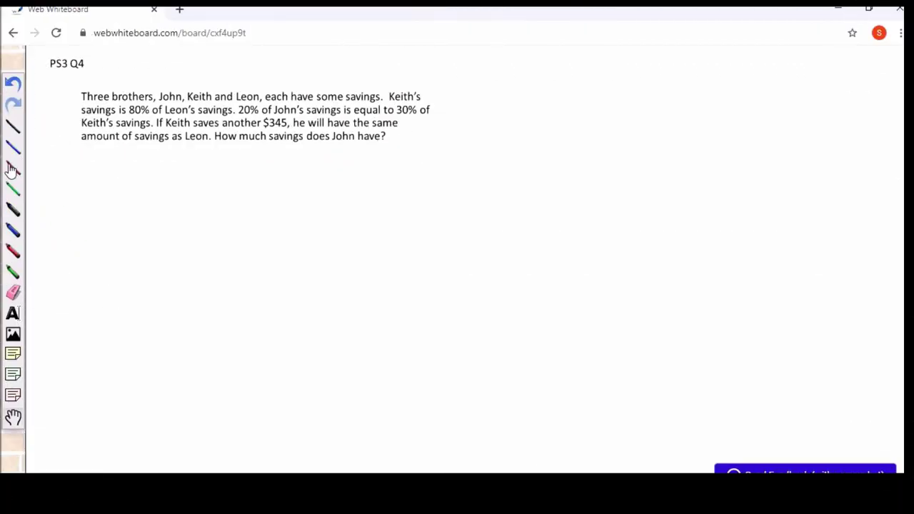
- Underline the brothers' names, 20%, 30% and 'Keith saves another $345' in red ink
{"action": "left_click", "coordinate": [13, 168]}
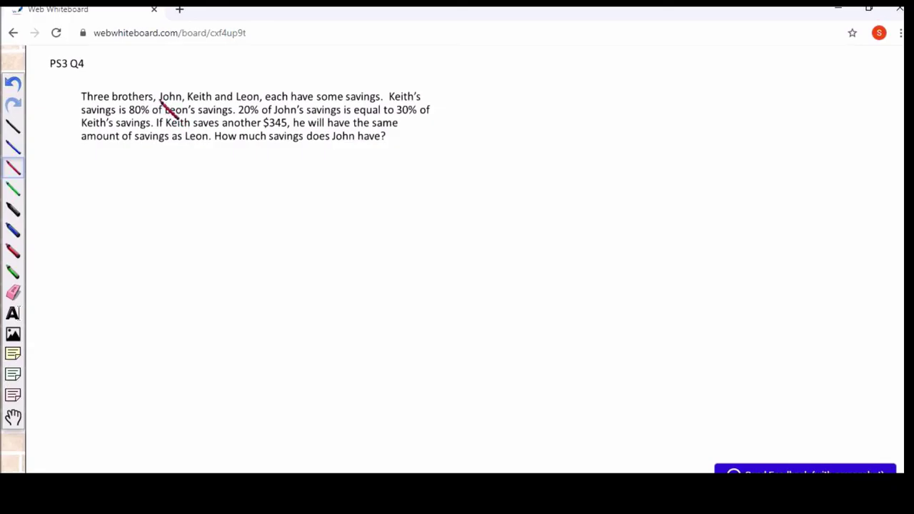
{"action": "left_click_drag", "start_coordinate": [160, 101], "coordinate": [259, 101]}
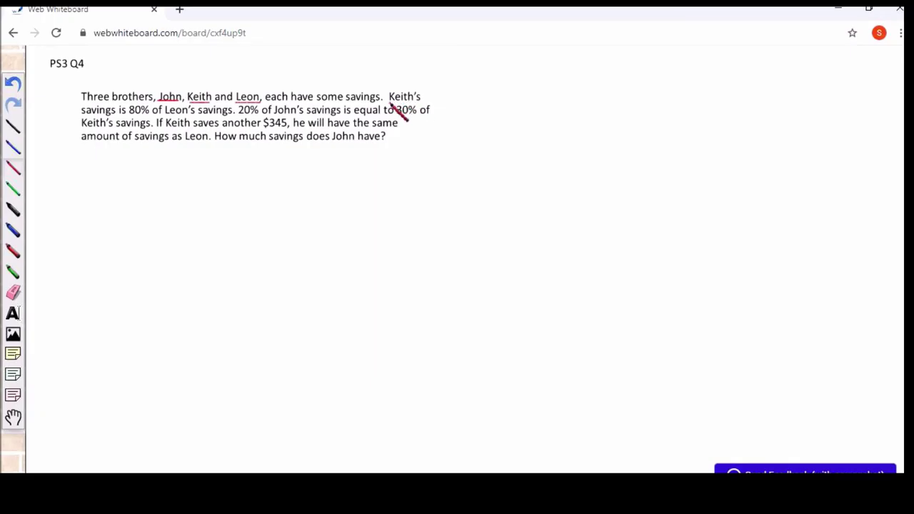
{"action": "left_click_drag", "start_coordinate": [389, 102], "coordinate": [412, 101]}
{"action": "left_click_drag", "start_coordinate": [166, 115], "coordinate": [193, 115]}
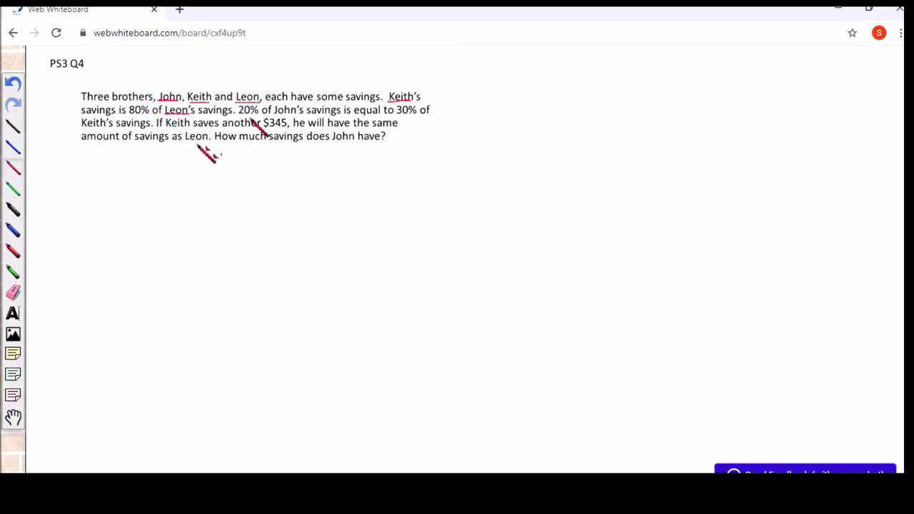
{"action": "left_click_drag", "start_coordinate": [238, 115], "coordinate": [295, 115]}
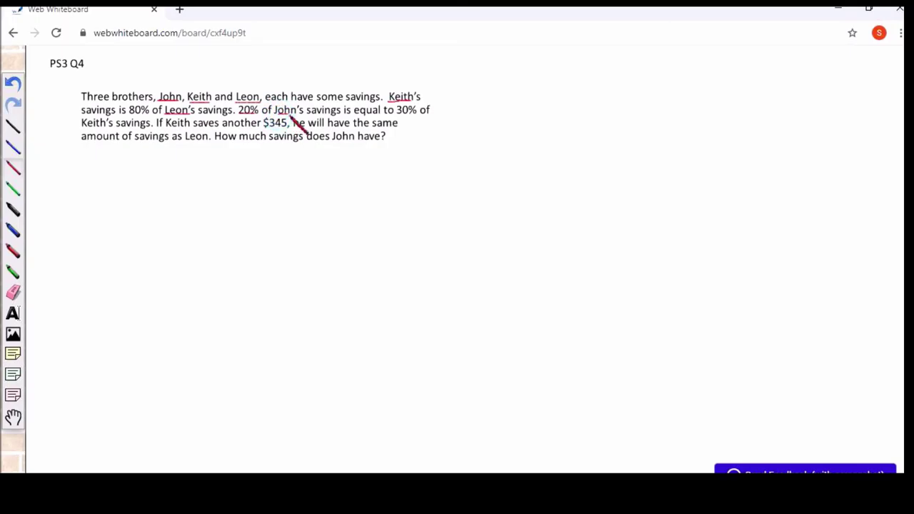
{"action": "left_click_drag", "start_coordinate": [397, 115], "coordinate": [416, 115]}
{"action": "left_click_drag", "start_coordinate": [75, 128], "coordinate": [106, 128]}
{"action": "left_click_drag", "start_coordinate": [166, 128], "coordinate": [272, 128]}
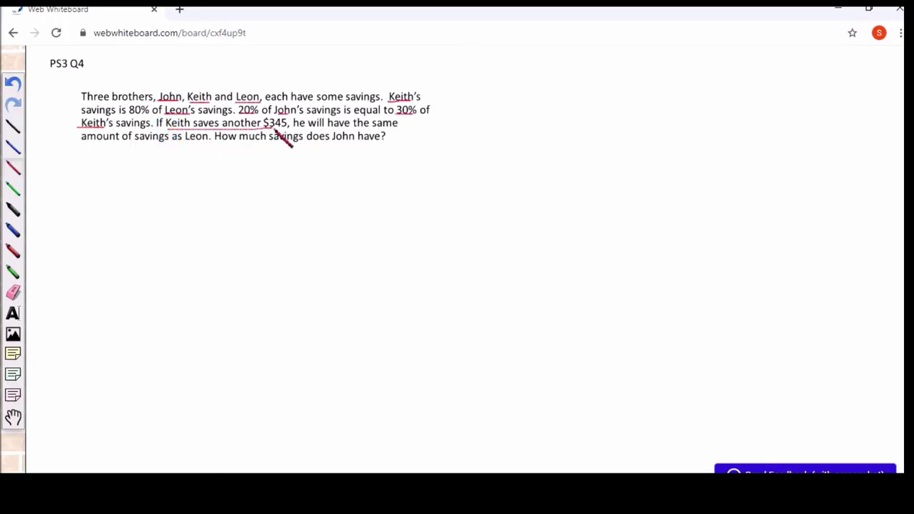
{"action": "left_click", "coordinate": [12, 210]}
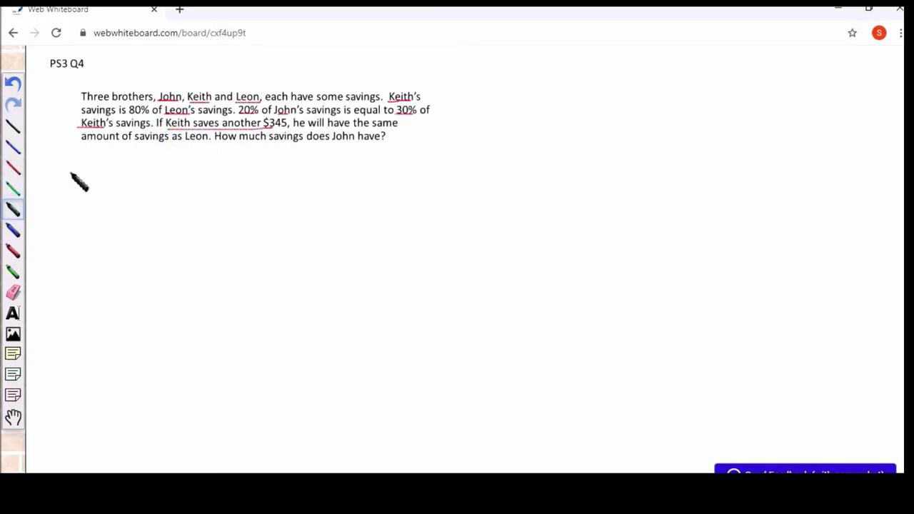
- Write 'K : L' with '80 : 100' beneath it below the problem
{"action": "mouse_move", "coordinate": [67, 169]}
{"action": "left_mouse_down"}
{"action": "mouse_move", "coordinate": [68, 192]}
{"action": "mouse_move", "coordinate": [85, 170]}
{"action": "mouse_move", "coordinate": [69, 179]}
{"action": "mouse_move", "coordinate": [89, 187]}
{"action": "mouse_move", "coordinate": [105, 174]}
{"action": "left_mouse_up"}
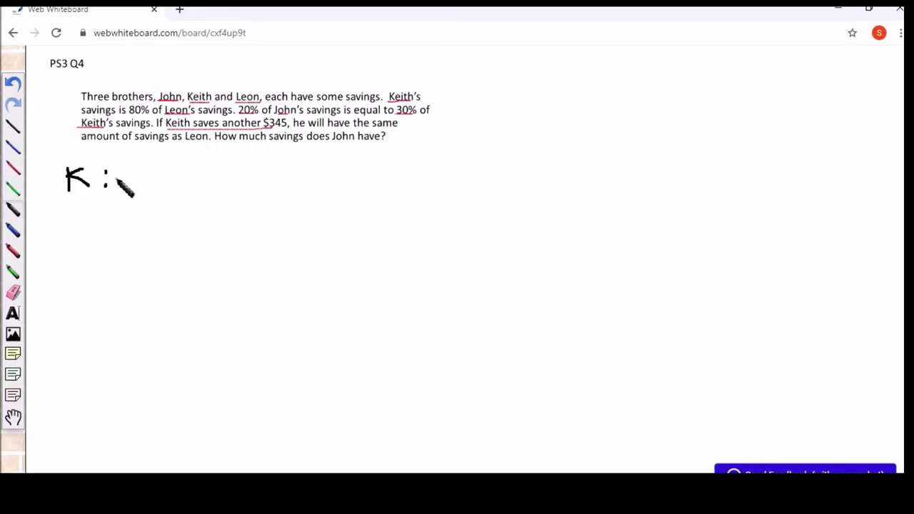
{"action": "mouse_move", "coordinate": [121, 163]}
{"action": "left_mouse_down"}
{"action": "mouse_move", "coordinate": [121, 191]}
{"action": "mouse_move", "coordinate": [140, 193]}
{"action": "left_mouse_up"}
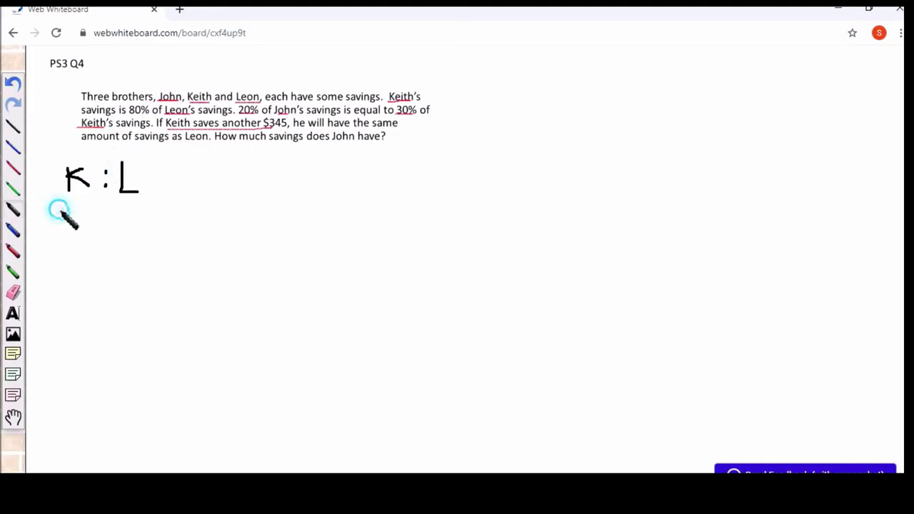
{"action": "mouse_move", "coordinate": [59, 209]}
{"action": "left_mouse_down"}
{"action": "mouse_move", "coordinate": [64, 221]}
{"action": "mouse_move", "coordinate": [54, 222]}
{"action": "mouse_move", "coordinate": [60, 209]}
{"action": "mouse_move", "coordinate": [73, 221]}
{"action": "mouse_move", "coordinate": [85, 211]}
{"action": "mouse_move", "coordinate": [73, 209]}
{"action": "left_mouse_up"}
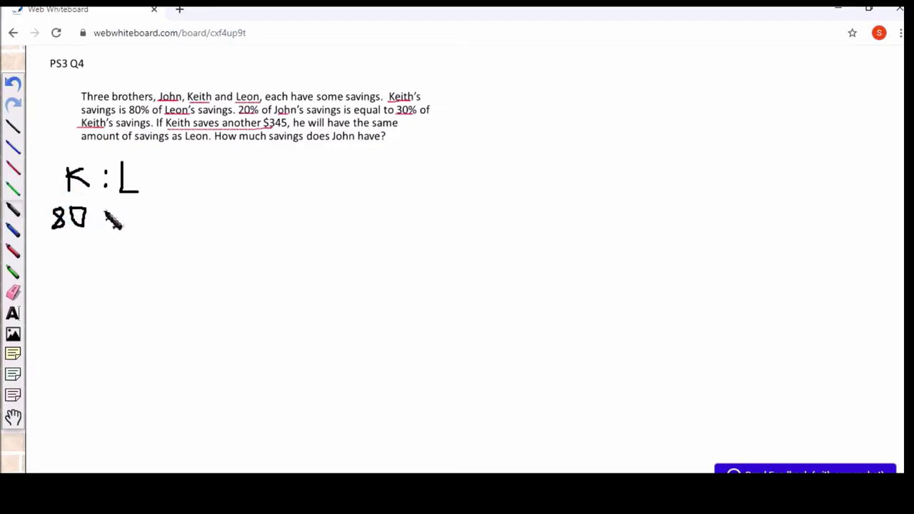
{"action": "left_click", "coordinate": [105, 220]}
{"action": "mouse_move", "coordinate": [121, 205]}
{"action": "left_mouse_down"}
{"action": "mouse_move", "coordinate": [123, 222]}
{"action": "mouse_move", "coordinate": [180, 220]}
{"action": "left_mouse_up"}
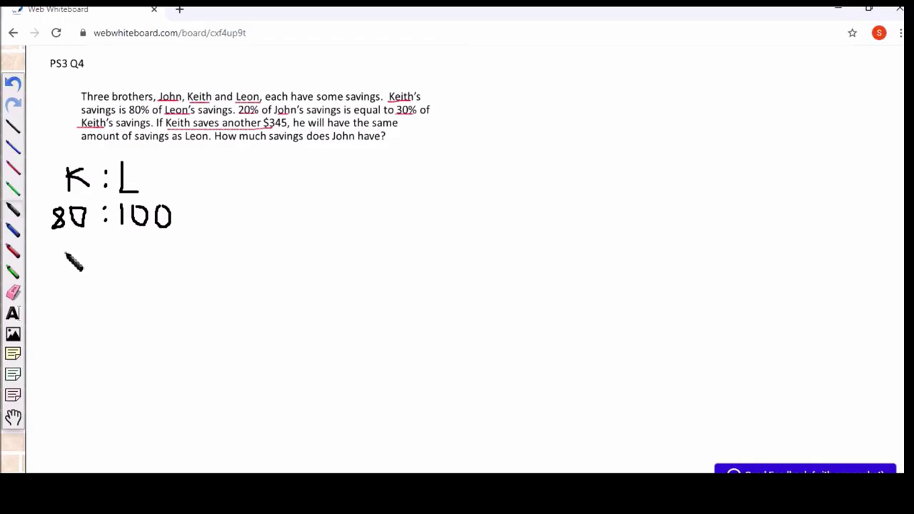
- Simplify to '= 4 : 5' and start a J heading to the right
{"action": "mouse_move", "coordinate": [33, 252]}
{"action": "left_mouse_down"}
{"action": "mouse_move", "coordinate": [46, 252]}
{"action": "mouse_move", "coordinate": [47, 263]}
{"action": "mouse_move", "coordinate": [96, 265]}
{"action": "mouse_move", "coordinate": [74, 268]}
{"action": "left_mouse_up"}
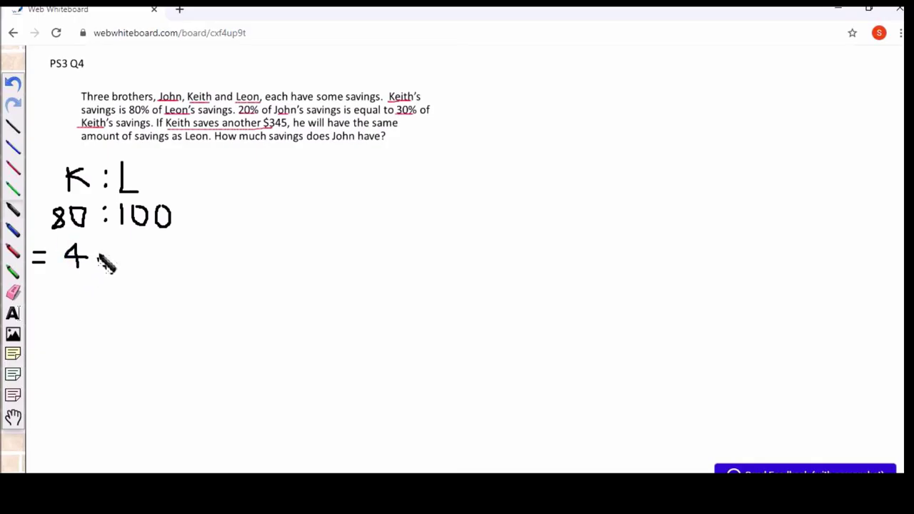
{"action": "left_click", "coordinate": [104, 245]}
{"action": "left_click", "coordinate": [105, 257]}
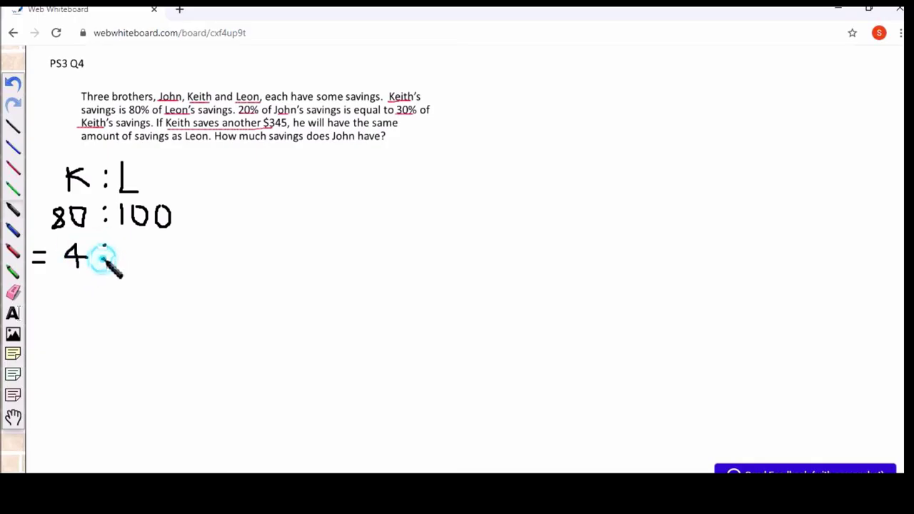
{"action": "mouse_move", "coordinate": [125, 242]}
{"action": "left_mouse_down"}
{"action": "mouse_move", "coordinate": [138, 243]}
{"action": "mouse_move", "coordinate": [123, 254]}
{"action": "mouse_move", "coordinate": [127, 265]}
{"action": "left_mouse_up"}
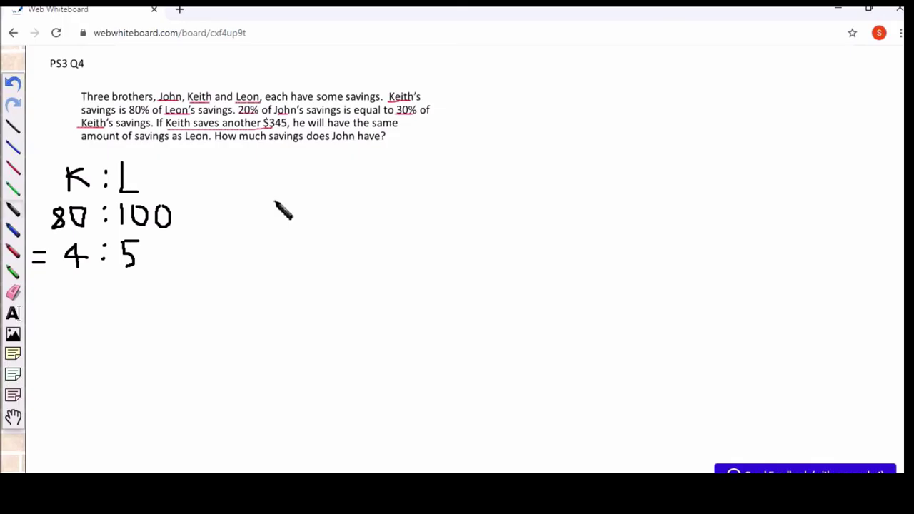
{"action": "mouse_move", "coordinate": [265, 168]}
{"action": "left_mouse_down"}
{"action": "mouse_move", "coordinate": [287, 168]}
{"action": "mouse_move", "coordinate": [268, 190]}
{"action": "left_mouse_up"}
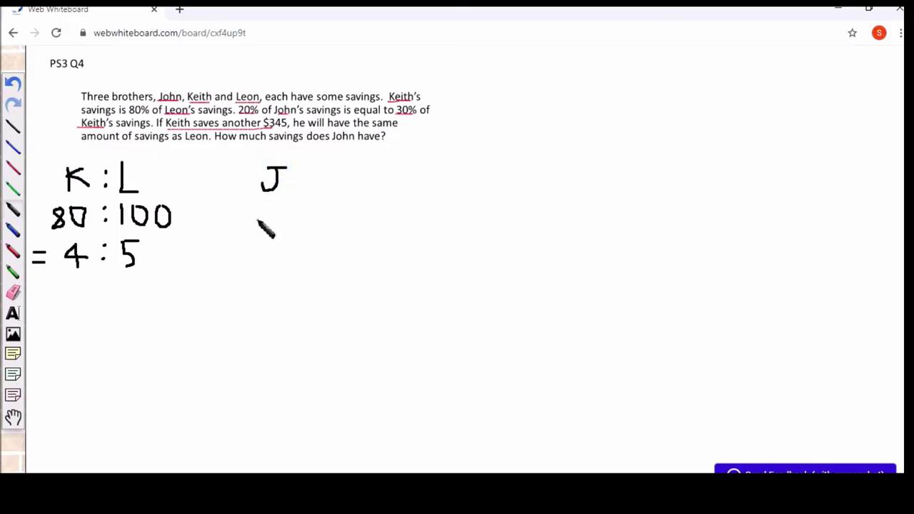
- Write '20% = 1/5' under J, redoing the equals sign's lower stroke
{"action": "mouse_move", "coordinate": [251, 215]}
{"action": "left_mouse_down"}
{"action": "mouse_move", "coordinate": [262, 223]}
{"action": "mouse_move", "coordinate": [273, 208]}
{"action": "mouse_move", "coordinate": [280, 224]}
{"action": "mouse_move", "coordinate": [281, 208]}
{"action": "left_mouse_up"}
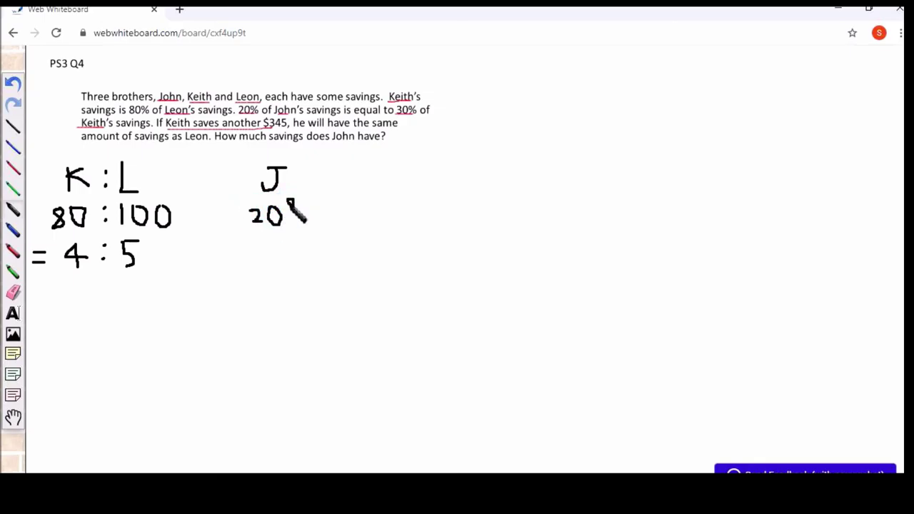
{"action": "mouse_move", "coordinate": [302, 199]}
{"action": "left_mouse_down"}
{"action": "mouse_move", "coordinate": [291, 228]}
{"action": "mouse_move", "coordinate": [328, 212]}
{"action": "mouse_move", "coordinate": [329, 222]}
{"action": "left_mouse_up"}
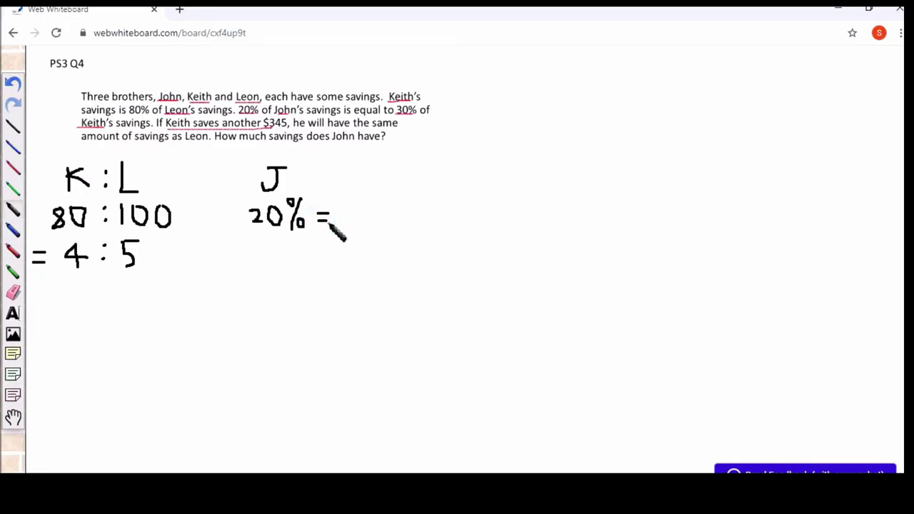
{"action": "key", "text": "ctrl+z"}
{"action": "left_click_drag", "start_coordinate": [318, 221], "coordinate": [329, 221]}
{"action": "mouse_move", "coordinate": [347, 190]}
{"action": "left_mouse_down"}
{"action": "mouse_move", "coordinate": [356, 211]}
{"action": "mouse_move", "coordinate": [339, 233]}
{"action": "left_mouse_up"}
{"action": "left_click_drag", "start_coordinate": [341, 214], "coordinate": [352, 213]}
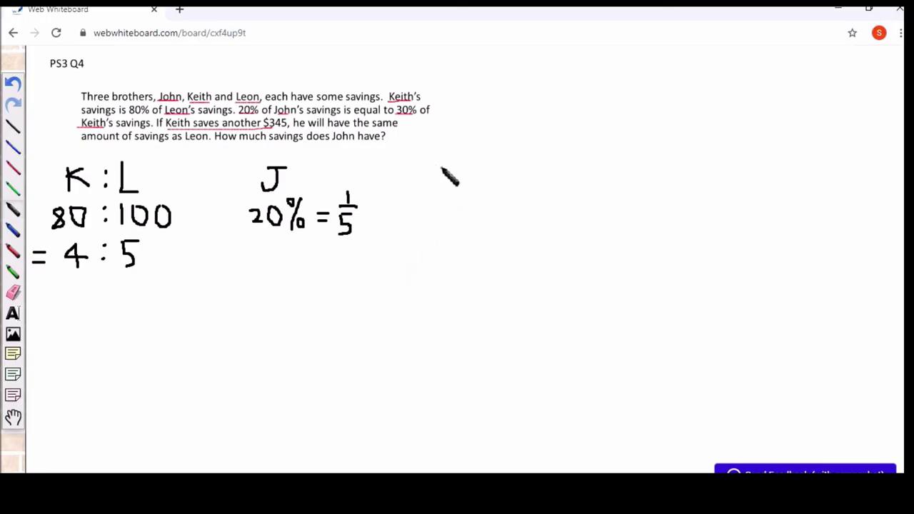
- Add a K heading with '30% = 3/10' beneath it
{"action": "left_click_drag", "start_coordinate": [439, 167], "coordinate": [440, 197]}
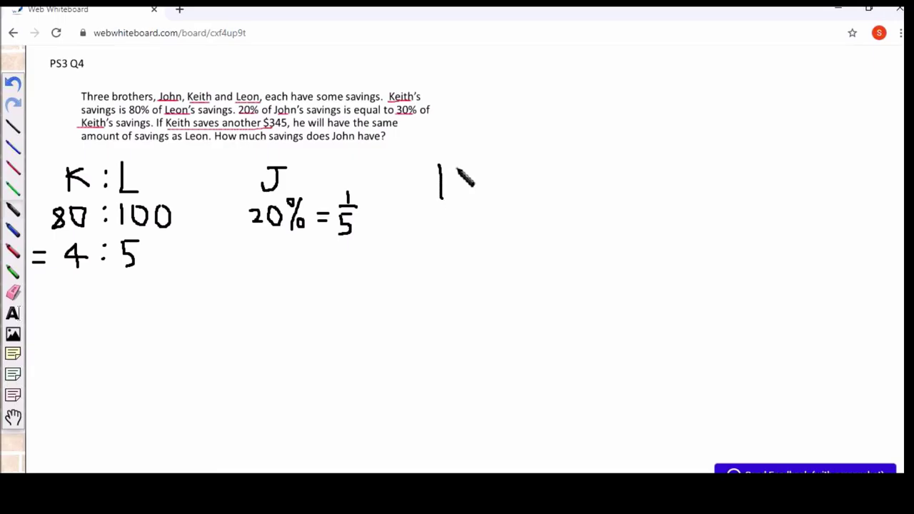
{"action": "mouse_move", "coordinate": [461, 167]}
{"action": "left_mouse_down"}
{"action": "mouse_move", "coordinate": [448, 177]}
{"action": "mouse_move", "coordinate": [464, 195]}
{"action": "mouse_move", "coordinate": [435, 224]}
{"action": "mouse_move", "coordinate": [456, 233]}
{"action": "mouse_move", "coordinate": [454, 214]}
{"action": "mouse_move", "coordinate": [467, 208]}
{"action": "mouse_move", "coordinate": [481, 236]}
{"action": "mouse_move", "coordinate": [517, 213]}
{"action": "mouse_move", "coordinate": [532, 224]}
{"action": "left_mouse_up"}
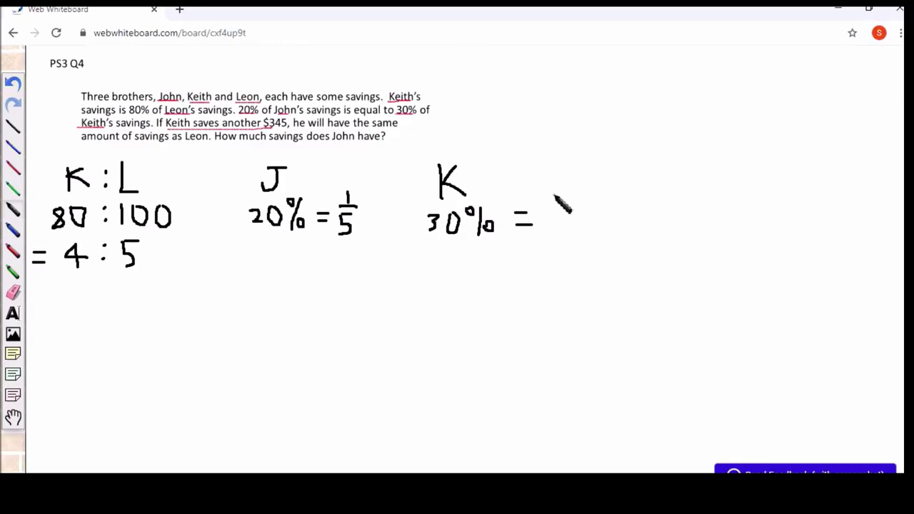
{"action": "mouse_move", "coordinate": [551, 201]}
{"action": "left_mouse_down"}
{"action": "mouse_move", "coordinate": [558, 201]}
{"action": "mouse_move", "coordinate": [552, 213]}
{"action": "mouse_move", "coordinate": [574, 219]}
{"action": "mouse_move", "coordinate": [548, 238]}
{"action": "mouse_move", "coordinate": [561, 227]}
{"action": "mouse_move", "coordinate": [568, 236]}
{"action": "left_mouse_up"}
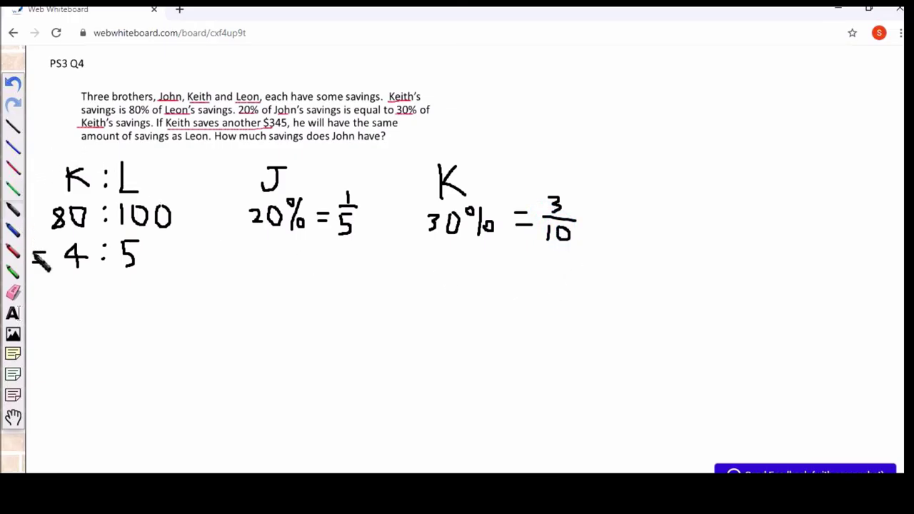
{"action": "left_click", "coordinate": [14, 252]}
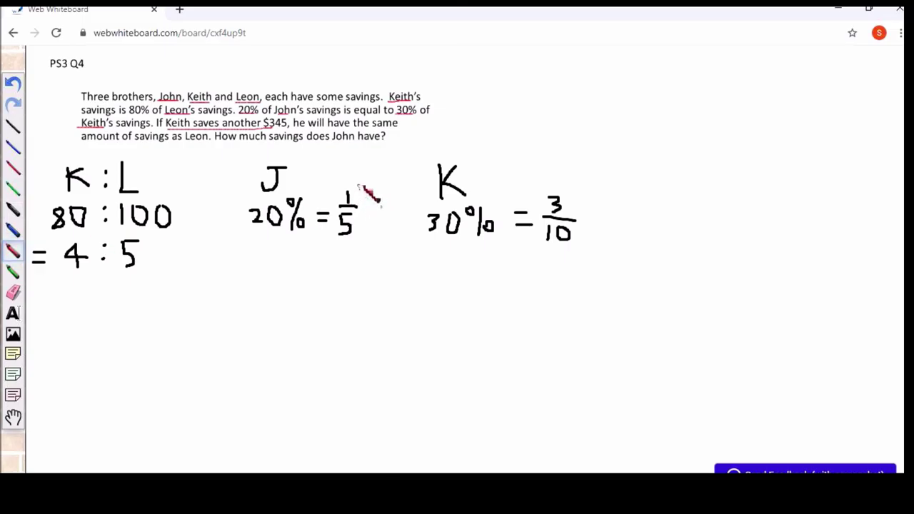
- Circle the 1 in 1/5 and the 3 in 3/10 in red
{"action": "mouse_move", "coordinate": [343, 185]}
{"action": "left_mouse_down"}
{"action": "mouse_move", "coordinate": [359, 187]}
{"action": "mouse_move", "coordinate": [357, 210]}
{"action": "mouse_move", "coordinate": [363, 189]}
{"action": "left_mouse_up"}
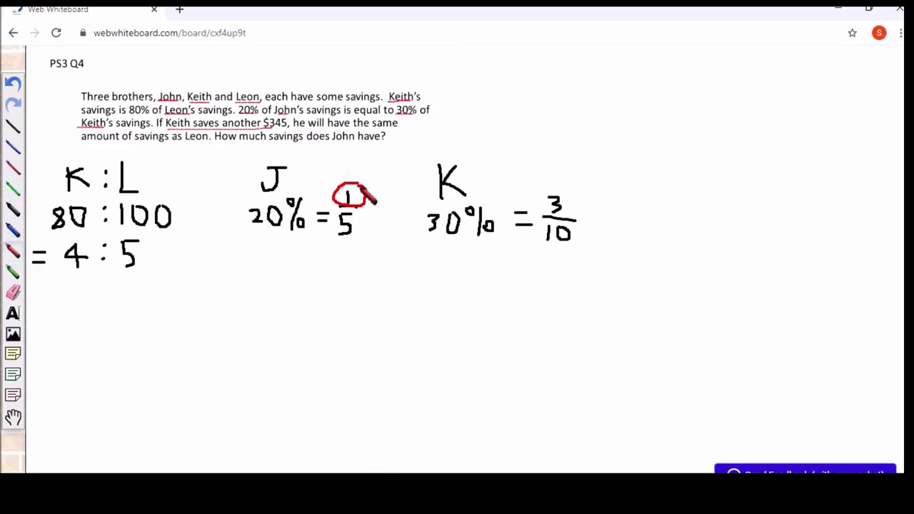
{"action": "mouse_move", "coordinate": [556, 194]}
{"action": "left_mouse_down"}
{"action": "mouse_move", "coordinate": [545, 210]}
{"action": "mouse_move", "coordinate": [571, 219]}
{"action": "mouse_move", "coordinate": [568, 196]}
{"action": "mouse_move", "coordinate": [552, 189]}
{"action": "left_mouse_up"}
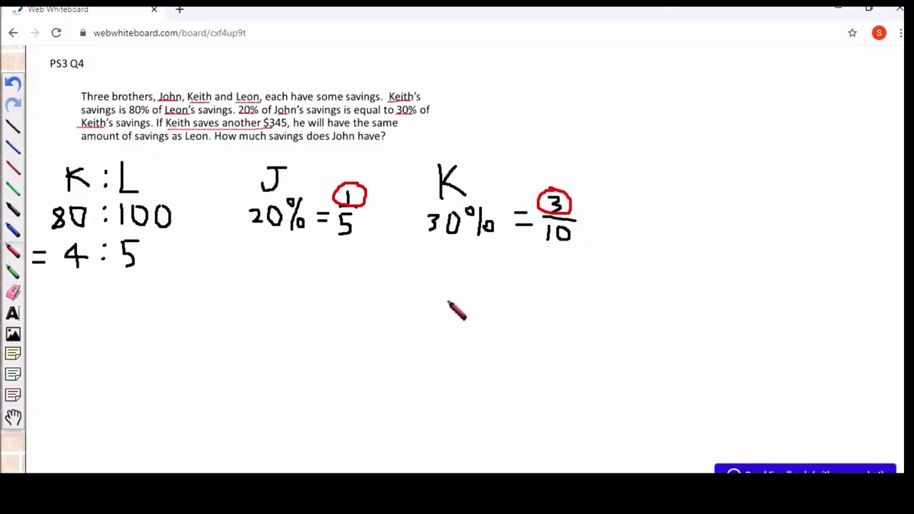
{"action": "left_click", "coordinate": [12, 207]}
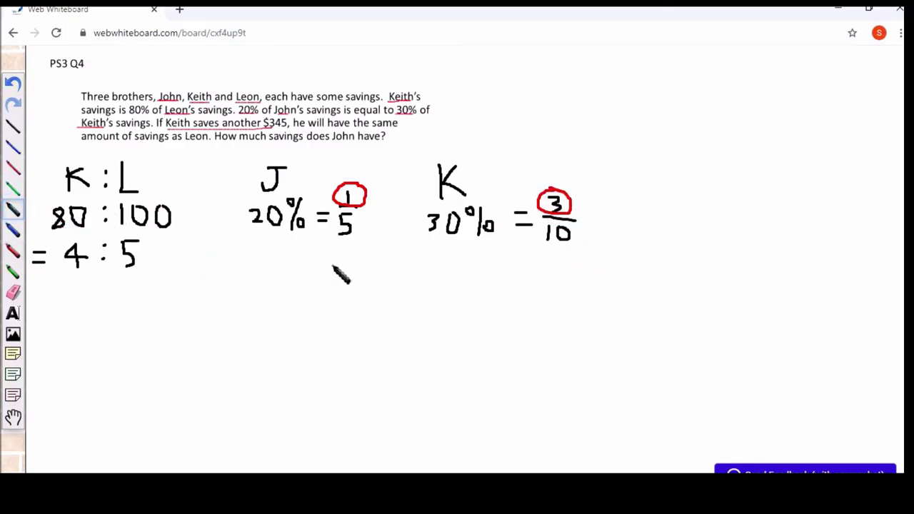
- Write '= 3/15' under 1/5 in black and begin a J below
{"action": "mouse_move", "coordinate": [312, 266]}
{"action": "left_mouse_down"}
{"action": "mouse_move", "coordinate": [330, 266]}
{"action": "mouse_move", "coordinate": [329, 276]}
{"action": "left_mouse_up"}
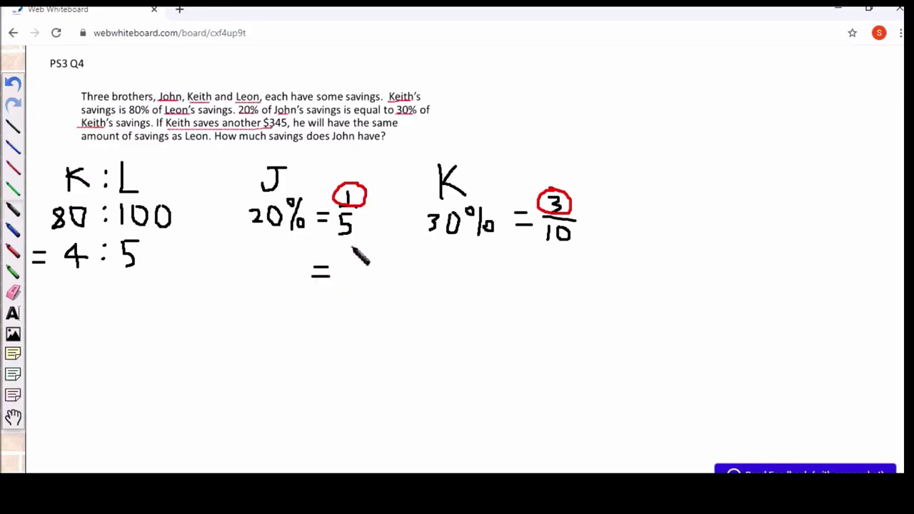
{"action": "mouse_move", "coordinate": [353, 243]}
{"action": "left_mouse_down"}
{"action": "mouse_move", "coordinate": [354, 257]}
{"action": "mouse_move", "coordinate": [373, 263]}
{"action": "mouse_move", "coordinate": [353, 283]}
{"action": "mouse_move", "coordinate": [376, 269]}
{"action": "mouse_move", "coordinate": [366, 287]}
{"action": "left_mouse_up"}
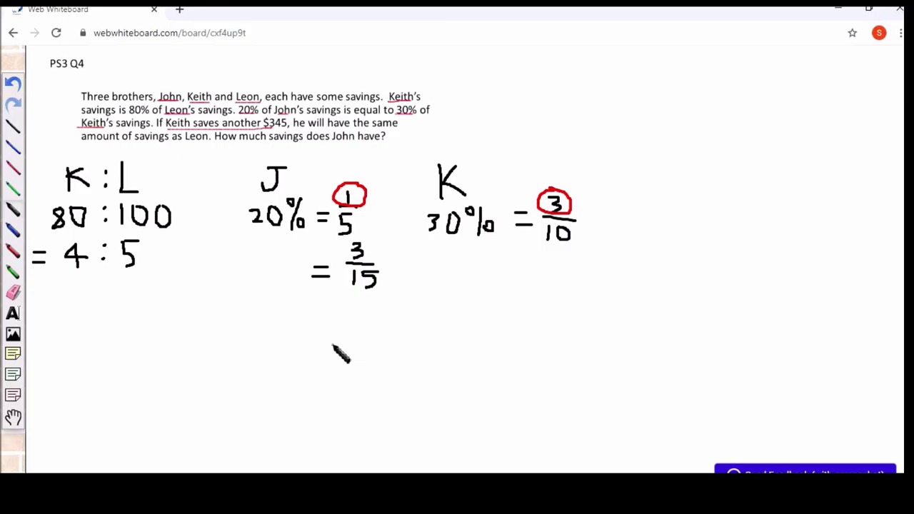
{"action": "mouse_move", "coordinate": [333, 328]}
{"action": "left_mouse_down"}
{"action": "mouse_move", "coordinate": [344, 329]}
{"action": "mouse_move", "coordinate": [343, 348]}
{"action": "mouse_move", "coordinate": [330, 345]}
{"action": "mouse_move", "coordinate": [390, 323]}
{"action": "mouse_move", "coordinate": [393, 348]}
{"action": "mouse_move", "coordinate": [420, 348]}
{"action": "left_mouse_up"}
- Write 'J : K', '15 : 10' and '= 3 : 2', redrawing the 0 of 10
{"action": "left_click", "coordinate": [367, 343]}
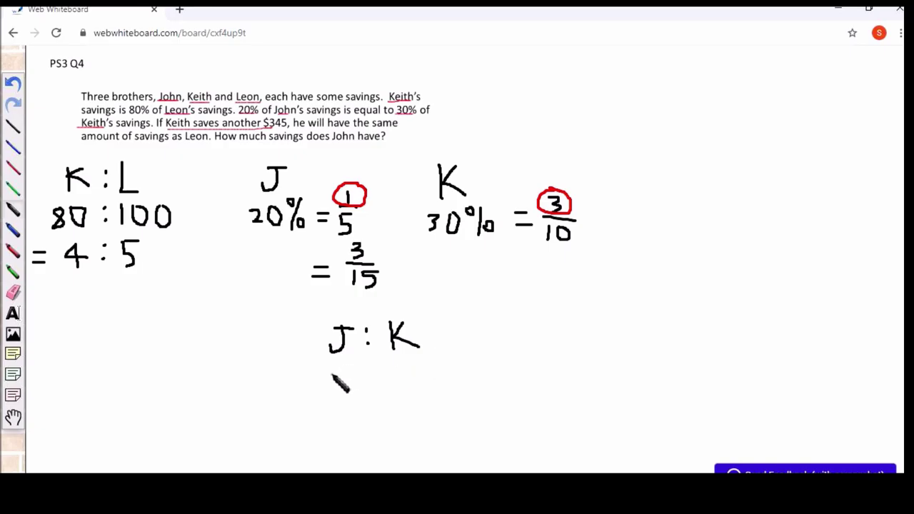
{"action": "mouse_move", "coordinate": [322, 366]}
{"action": "left_mouse_down"}
{"action": "mouse_move", "coordinate": [324, 383]}
{"action": "mouse_move", "coordinate": [332, 372]}
{"action": "mouse_move", "coordinate": [344, 383]}
{"action": "mouse_move", "coordinate": [348, 363]}
{"action": "mouse_move", "coordinate": [394, 377]}
{"action": "mouse_move", "coordinate": [425, 370]}
{"action": "mouse_move", "coordinate": [417, 361]}
{"action": "mouse_move", "coordinate": [394, 378]}
{"action": "mouse_move", "coordinate": [427, 366]}
{"action": "mouse_move", "coordinate": [417, 363]}
{"action": "left_mouse_up"}
{"action": "left_click", "coordinate": [366, 363]}
{"action": "left_click", "coordinate": [366, 373]}
{"action": "key", "text": "ctrl+z"}
{"action": "key", "text": "ctrl+z"}
{"action": "left_click", "coordinate": [366, 373]}
{"action": "mouse_move", "coordinate": [286, 403]}
{"action": "left_mouse_down"}
{"action": "mouse_move", "coordinate": [342, 406]}
{"action": "mouse_move", "coordinate": [337, 415]}
{"action": "left_mouse_up"}
{"action": "left_click", "coordinate": [365, 395]}
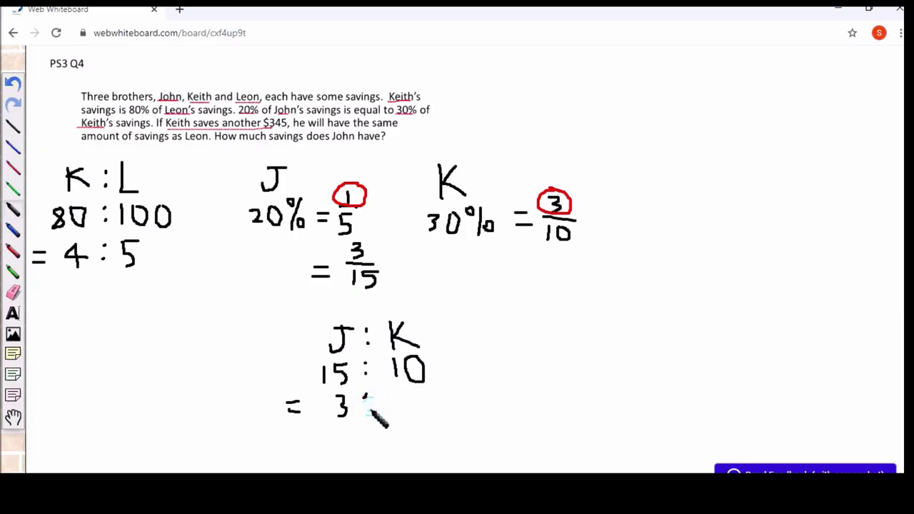
{"action": "left_click", "coordinate": [368, 406]}
{"action": "left_click_drag", "start_coordinate": [404, 394], "coordinate": [412, 412]}
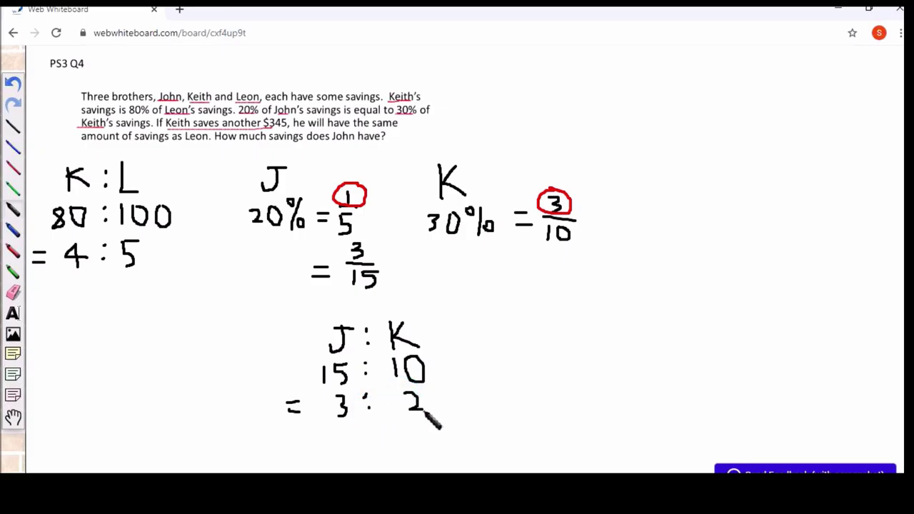
- Circle the 4 in 4 : 5 and the 2 in 3 : 2 in red
{"action": "left_click", "coordinate": [13, 250]}
{"action": "mouse_move", "coordinate": [65, 236]}
{"action": "left_mouse_down"}
{"action": "mouse_move", "coordinate": [59, 241]}
{"action": "mouse_move", "coordinate": [94, 276]}
{"action": "mouse_move", "coordinate": [95, 261]}
{"action": "mouse_move", "coordinate": [70, 236]}
{"action": "left_mouse_up"}
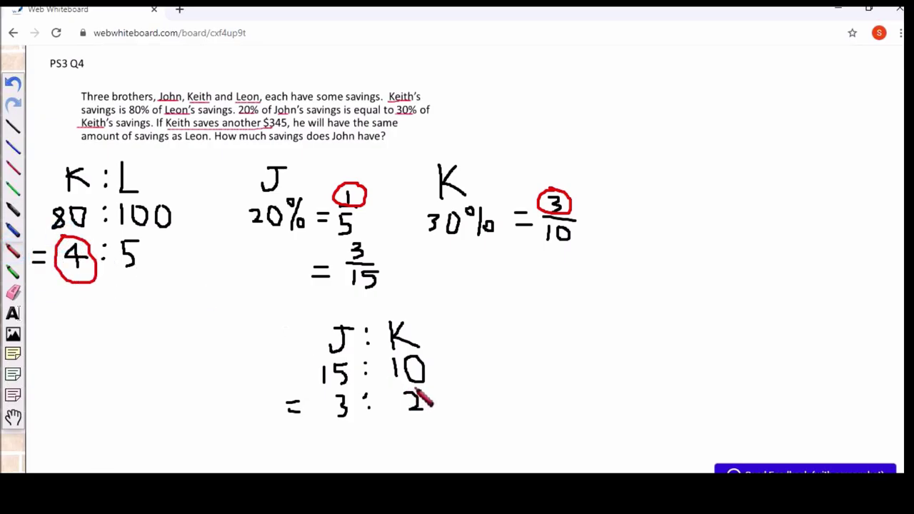
{"action": "mouse_move", "coordinate": [402, 384]}
{"action": "left_mouse_down"}
{"action": "mouse_move", "coordinate": [420, 416]}
{"action": "mouse_move", "coordinate": [427, 395]}
{"action": "left_mouse_up"}
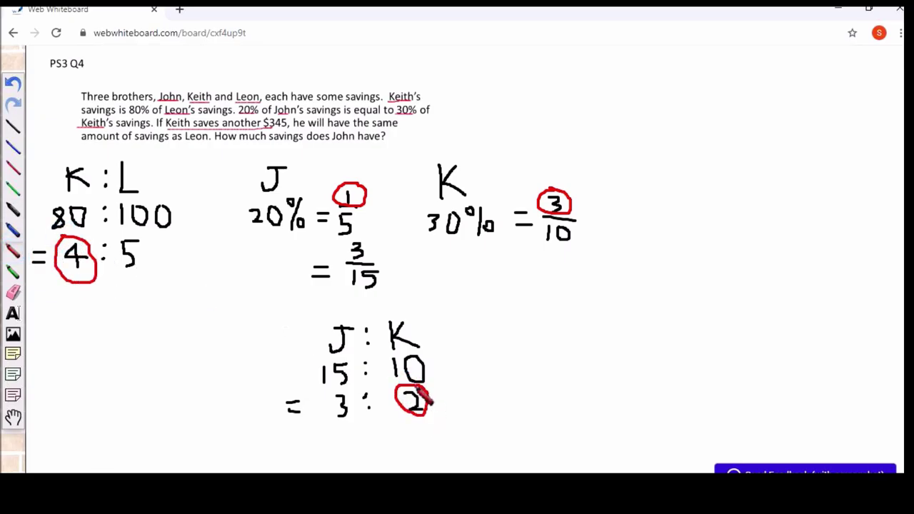
{"action": "left_click", "coordinate": [12, 208]}
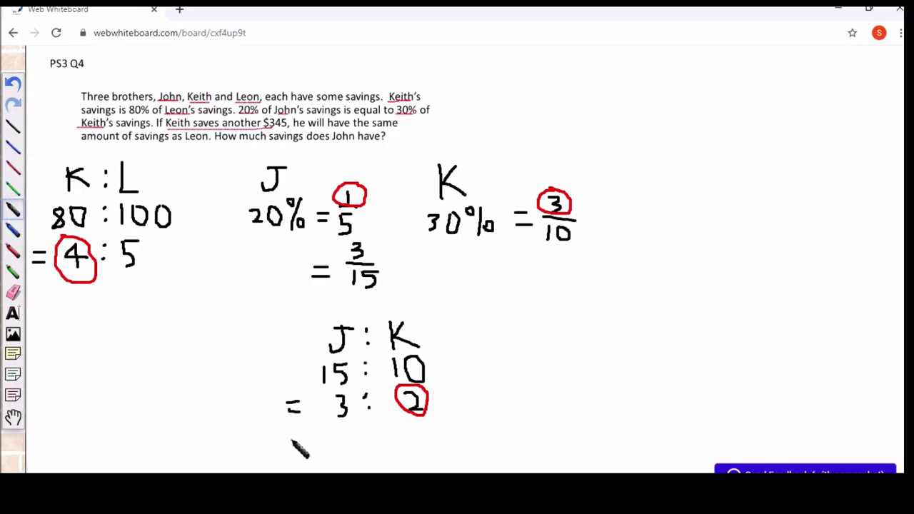
- Write '= 6 : 4' below 3 : 2 in black
{"action": "mouse_move", "coordinate": [289, 439]}
{"action": "left_mouse_down"}
{"action": "mouse_move", "coordinate": [312, 447]}
{"action": "mouse_move", "coordinate": [350, 440]}
{"action": "left_mouse_up"}
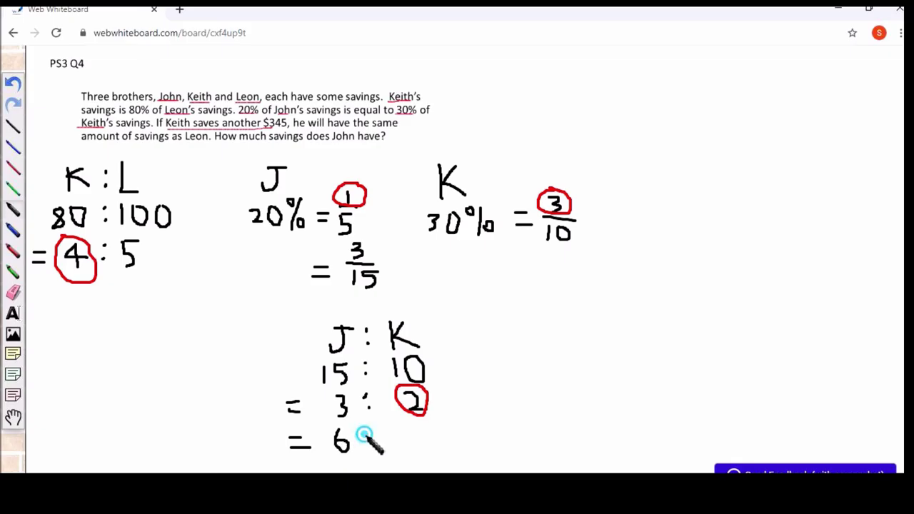
{"action": "left_click", "coordinate": [364, 434]}
{"action": "left_click", "coordinate": [365, 448]}
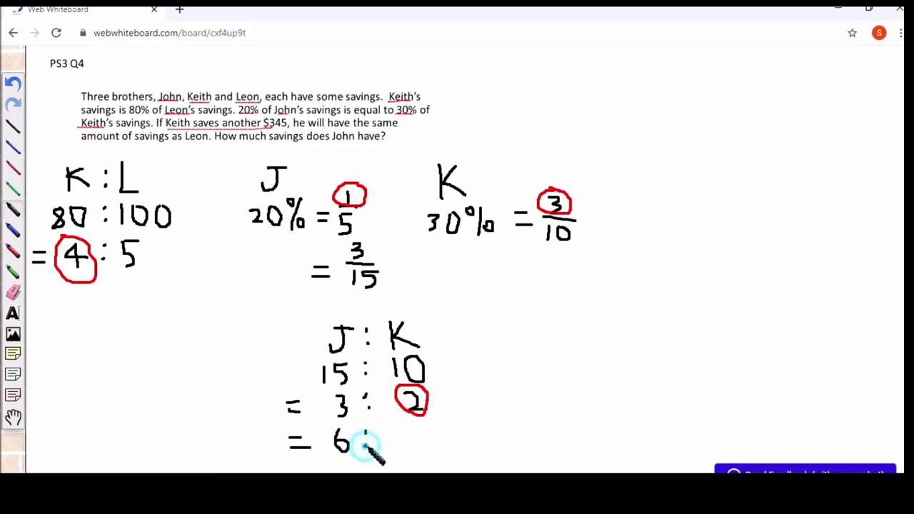
{"action": "mouse_move", "coordinate": [393, 426]}
{"action": "left_mouse_down"}
{"action": "mouse_move", "coordinate": [410, 447]}
{"action": "mouse_move", "coordinate": [401, 448]}
{"action": "left_mouse_up"}
{"action": "left_click", "coordinate": [398, 429]}
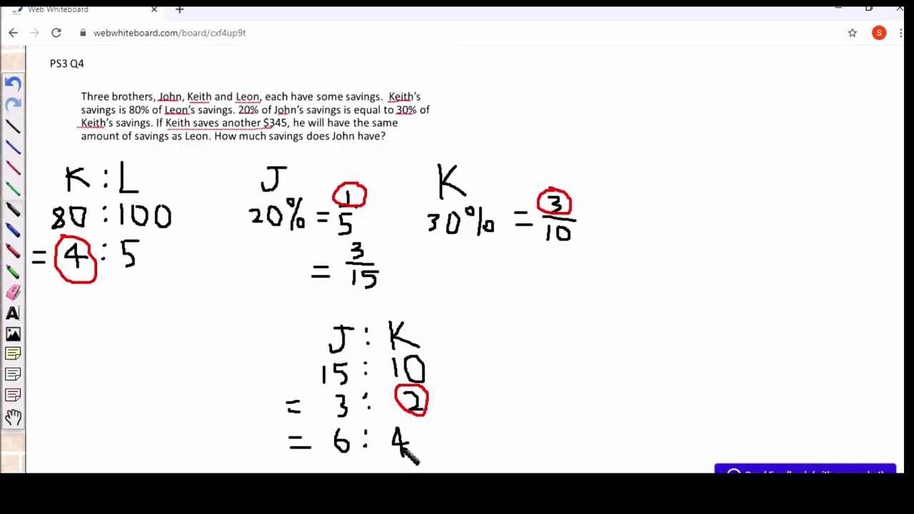
{"action": "scroll", "coordinate": [467, 258], "scroll_direction": "down", "scroll_amount": 2}
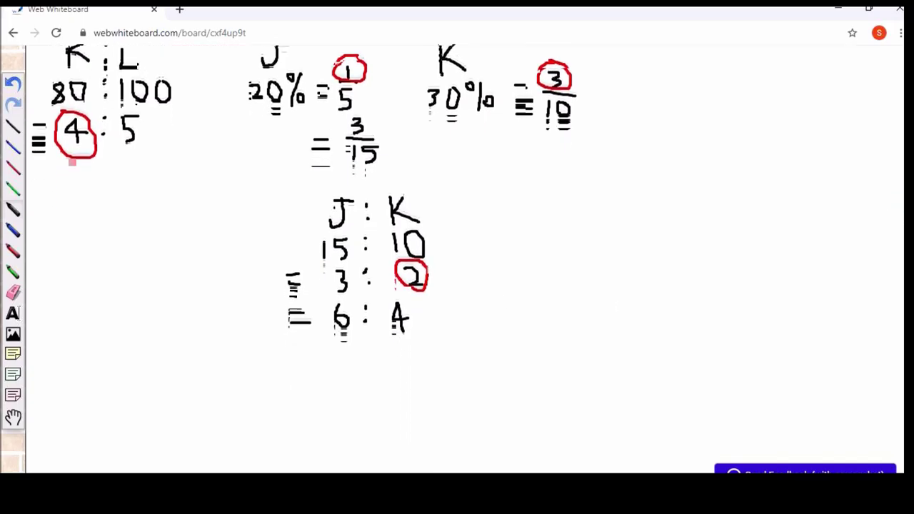
- Write the heading 'K : L : J' below the J : K working
{"action": "scroll", "coordinate": [457, 257], "scroll_direction": "up", "scroll_amount": 1}
{"action": "scroll", "coordinate": [456, 257], "scroll_direction": "down", "scroll_amount": 4}
{"action": "scroll", "coordinate": [447, 420], "scroll_direction": "up", "scroll_amount": 2}
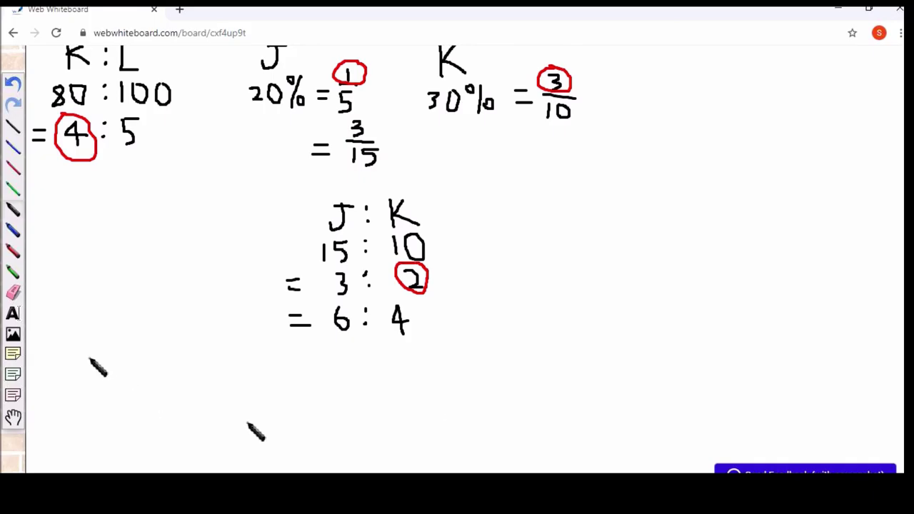
{"action": "mouse_move", "coordinate": [75, 348]}
{"action": "left_mouse_down"}
{"action": "mouse_move", "coordinate": [76, 377]}
{"action": "mouse_move", "coordinate": [88, 353]}
{"action": "left_mouse_up"}
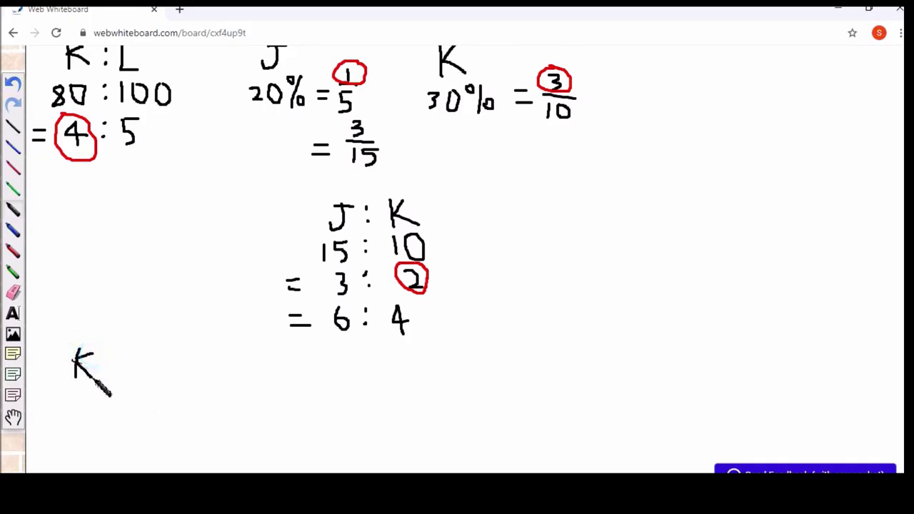
{"action": "left_click", "coordinate": [103, 354]}
{"action": "left_click", "coordinate": [106, 366]}
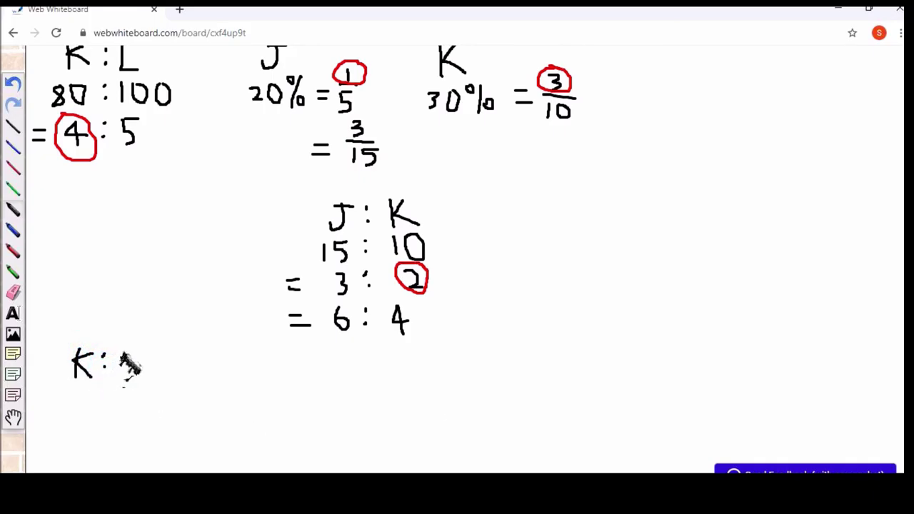
{"action": "mouse_move", "coordinate": [121, 349]}
{"action": "left_mouse_down"}
{"action": "mouse_move", "coordinate": [124, 378]}
{"action": "mouse_move", "coordinate": [141, 378]}
{"action": "left_mouse_up"}
{"action": "left_click", "coordinate": [151, 352]}
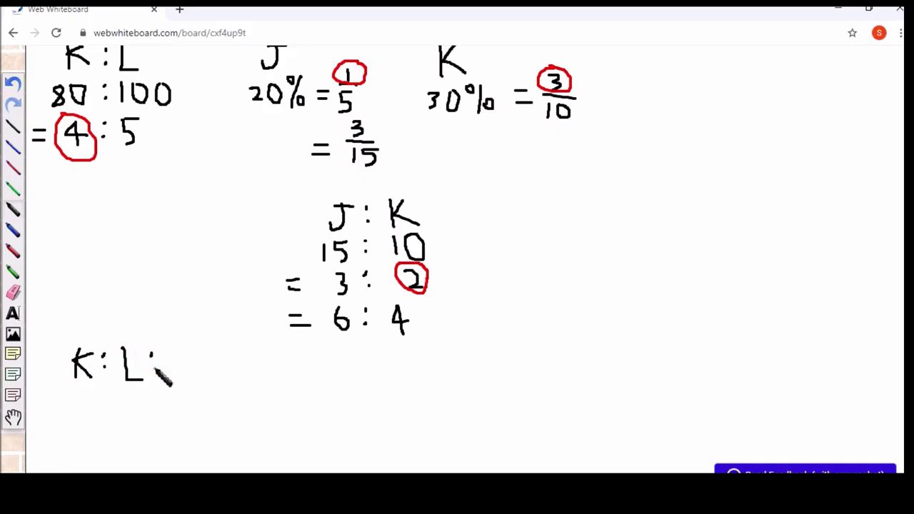
{"action": "left_click", "coordinate": [152, 366]}
{"action": "mouse_move", "coordinate": [180, 346]}
{"action": "left_mouse_down"}
{"action": "mouse_move", "coordinate": [195, 348]}
{"action": "mouse_move", "coordinate": [175, 367]}
{"action": "left_mouse_up"}
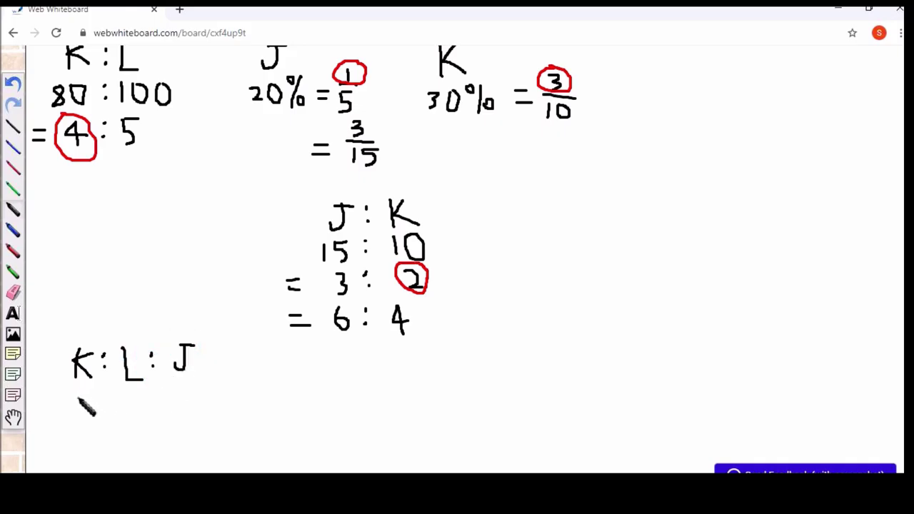
- Write '= 4 : 5 : 6' underneath the K : L : J heading
{"action": "mouse_move", "coordinate": [78, 398]}
{"action": "left_mouse_down"}
{"action": "mouse_move", "coordinate": [95, 413]}
{"action": "mouse_move", "coordinate": [83, 423]}
{"action": "mouse_move", "coordinate": [46, 411]}
{"action": "mouse_move", "coordinate": [57, 417]}
{"action": "left_mouse_up"}
{"action": "left_click", "coordinate": [107, 403]}
{"action": "left_click", "coordinate": [107, 414]}
{"action": "mouse_move", "coordinate": [141, 397]}
{"action": "left_mouse_down"}
{"action": "mouse_move", "coordinate": [129, 410]}
{"action": "mouse_move", "coordinate": [140, 423]}
{"action": "left_mouse_up"}
{"action": "left_click", "coordinate": [154, 401]}
{"action": "left_click", "coordinate": [154, 415]}
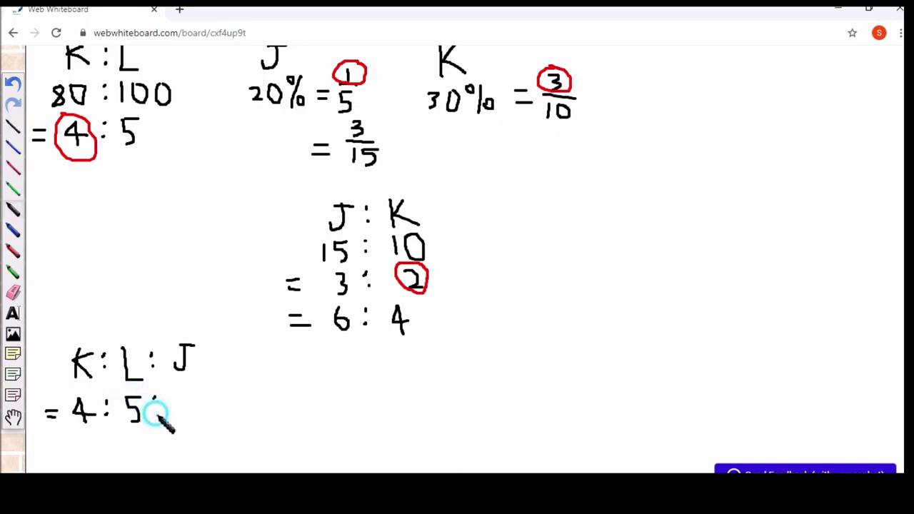
{"action": "left_click_drag", "start_coordinate": [176, 397], "coordinate": [179, 414]}
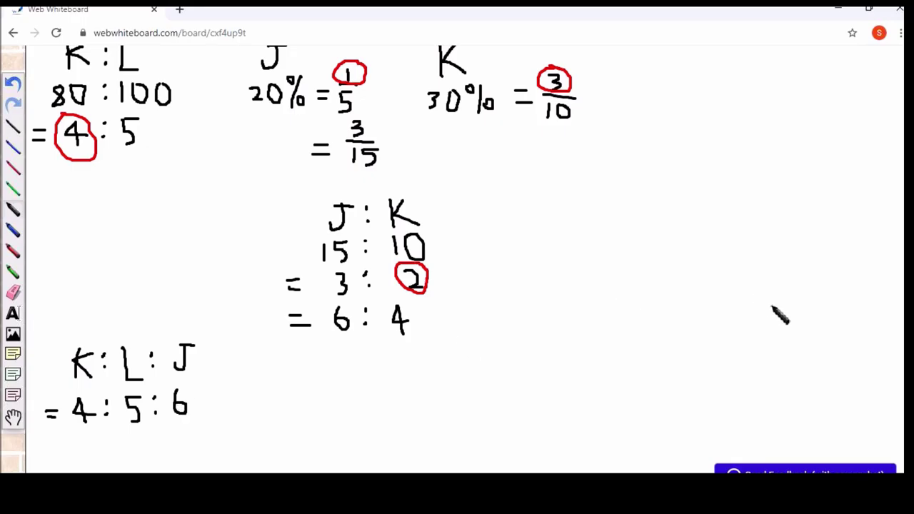
{"action": "scroll", "coordinate": [467, 259], "scroll_direction": "up", "scroll_amount": 1}
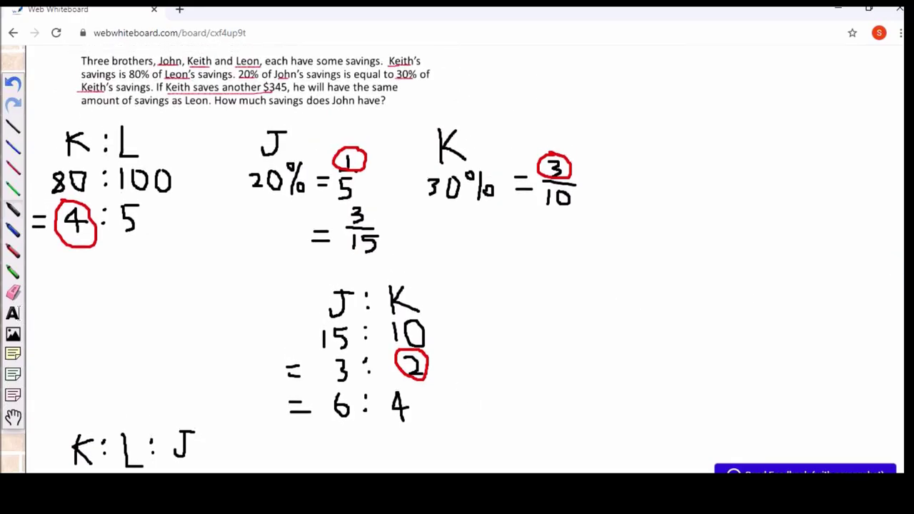
- Write '1u = 345' on the line below '= 4 : 5 : 6'
{"action": "scroll", "coordinate": [304, 259], "scroll_direction": "down", "scroll_amount": 1}
{"action": "scroll", "coordinate": [304, 259], "scroll_direction": "down", "scroll_amount": 1}
{"action": "scroll", "coordinate": [304, 257], "scroll_direction": "up", "scroll_amount": 2}
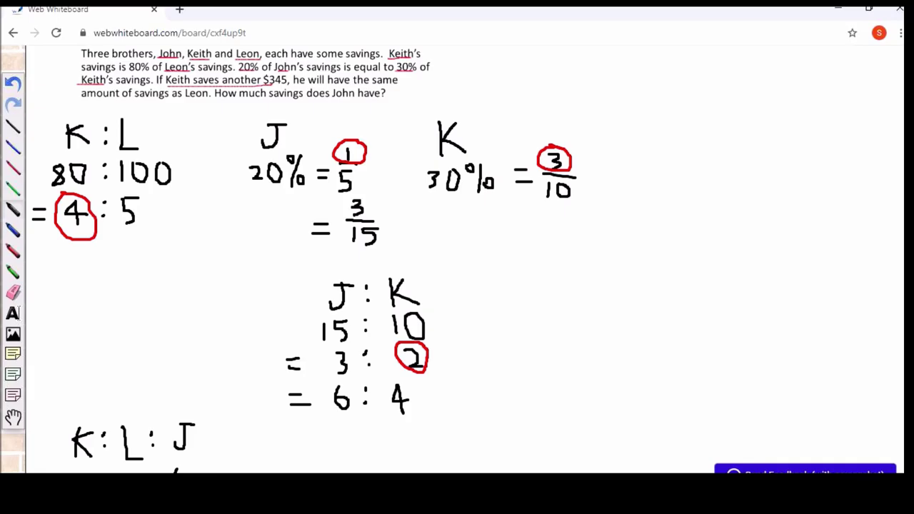
{"action": "scroll", "coordinate": [304, 259], "scroll_direction": "down", "scroll_amount": 2}
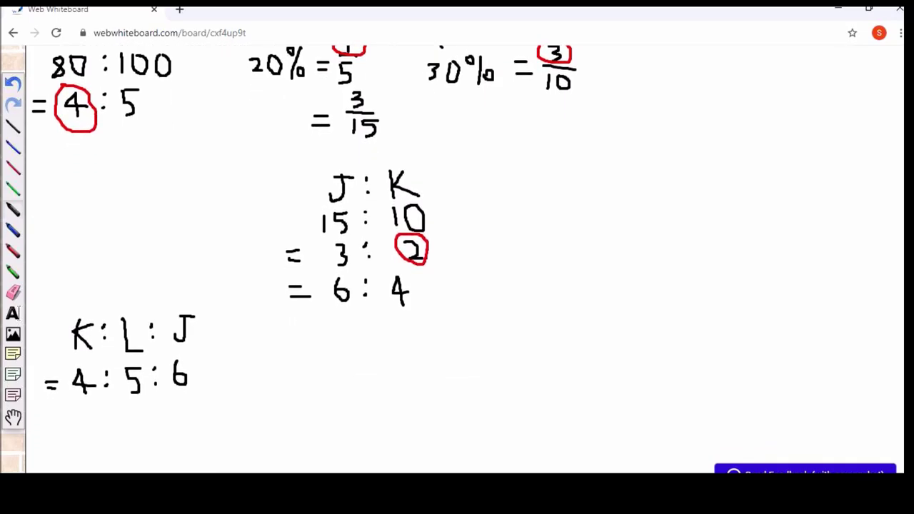
{"action": "scroll", "coordinate": [468, 219], "scroll_direction": "down", "scroll_amount": 1}
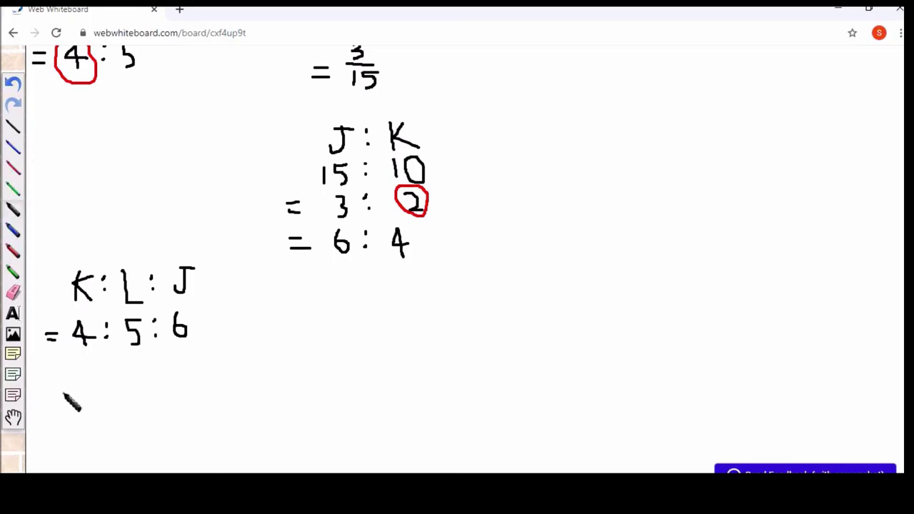
{"action": "mouse_move", "coordinate": [68, 381]}
{"action": "left_mouse_down"}
{"action": "mouse_move", "coordinate": [68, 404]}
{"action": "mouse_move", "coordinate": [101, 389]}
{"action": "mouse_move", "coordinate": [123, 389]}
{"action": "mouse_move", "coordinate": [120, 398]}
{"action": "mouse_move", "coordinate": [143, 384]}
{"action": "mouse_move", "coordinate": [142, 401]}
{"action": "left_mouse_up"}
{"action": "mouse_move", "coordinate": [167, 372]}
{"action": "left_mouse_down"}
{"action": "mouse_move", "coordinate": [163, 392]}
{"action": "mouse_move", "coordinate": [189, 395]}
{"action": "mouse_move", "coordinate": [179, 409]}
{"action": "mouse_move", "coordinate": [164, 397]}
{"action": "mouse_move", "coordinate": [169, 410]}
{"action": "mouse_move", "coordinate": [191, 398]}
{"action": "mouse_move", "coordinate": [171, 407]}
{"action": "left_mouse_up"}
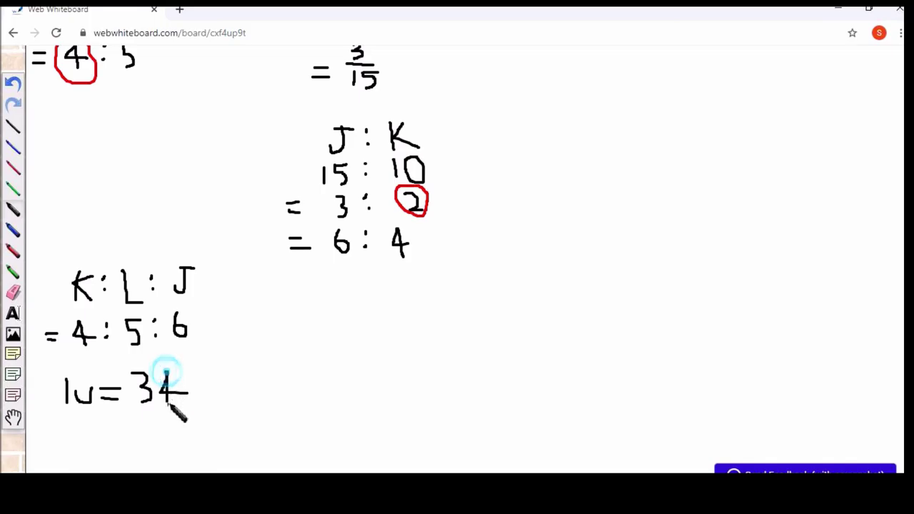
{"action": "mouse_move", "coordinate": [192, 372]}
{"action": "left_mouse_down"}
{"action": "mouse_move", "coordinate": [209, 373]}
{"action": "mouse_move", "coordinate": [207, 400]}
{"action": "mouse_move", "coordinate": [197, 404]}
{"action": "left_mouse_up"}
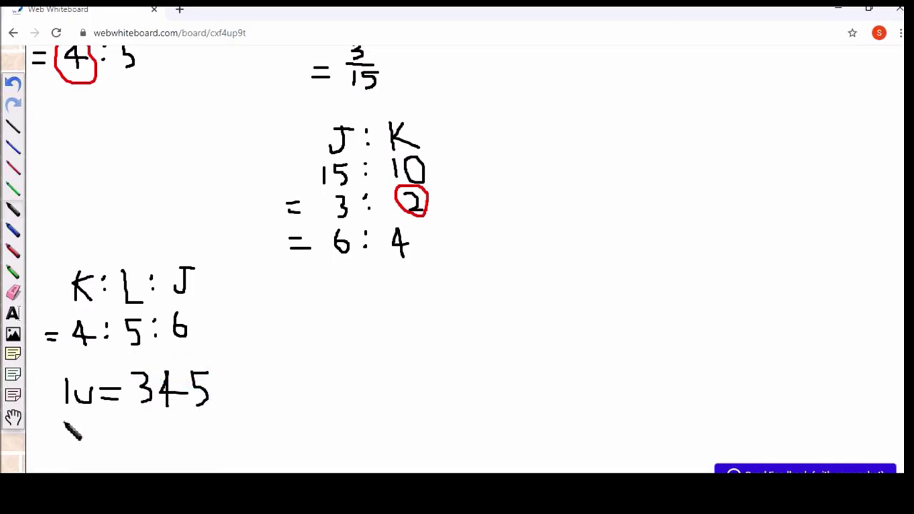